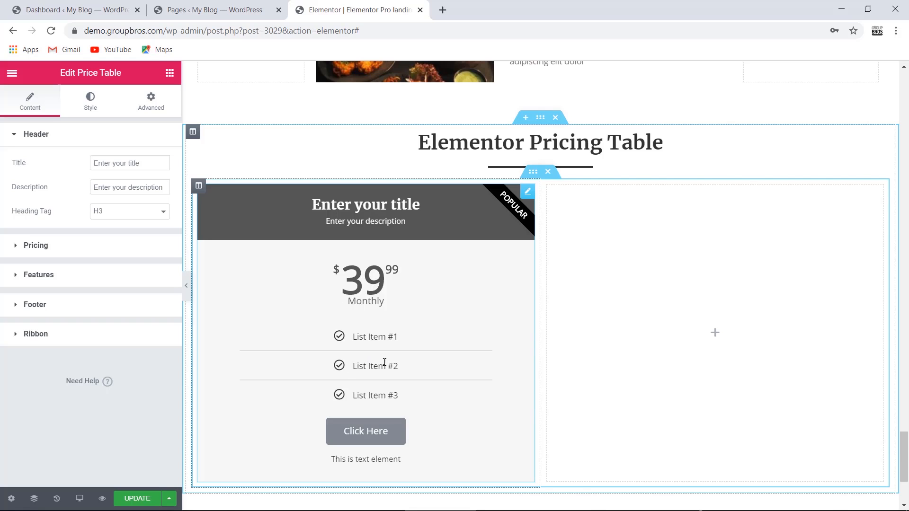
- Duplicate the column that holds the price table and preview the layout without the editing panel
scroll(559, 329, down, 4)
scroll(559, 330, up, 4)
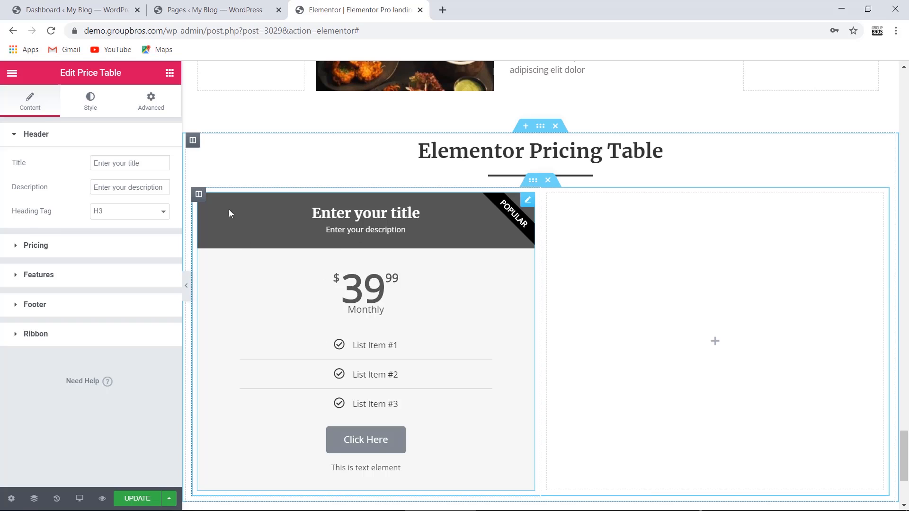
right_click(199, 195)
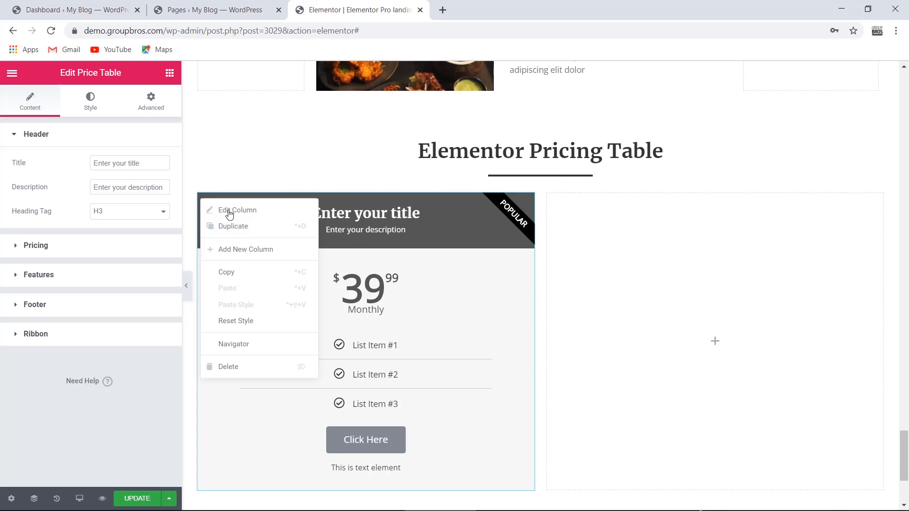
click(231, 228)
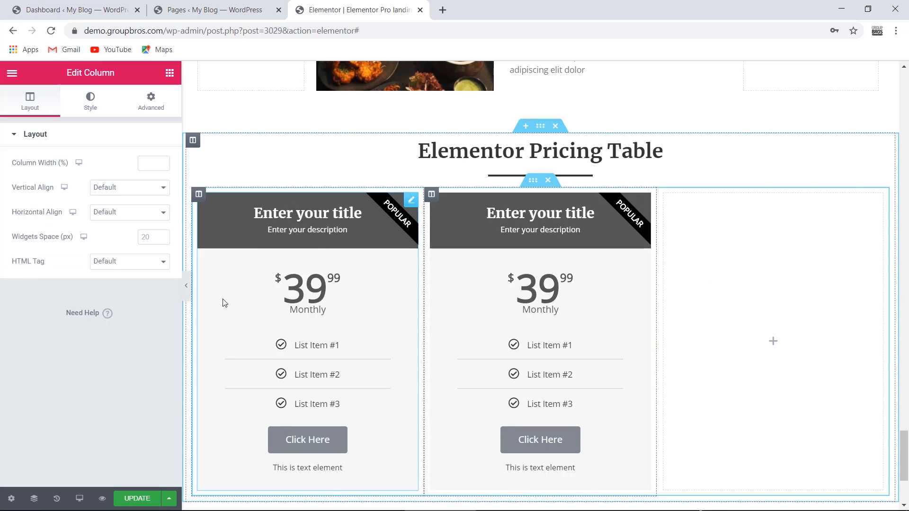
click(187, 286)
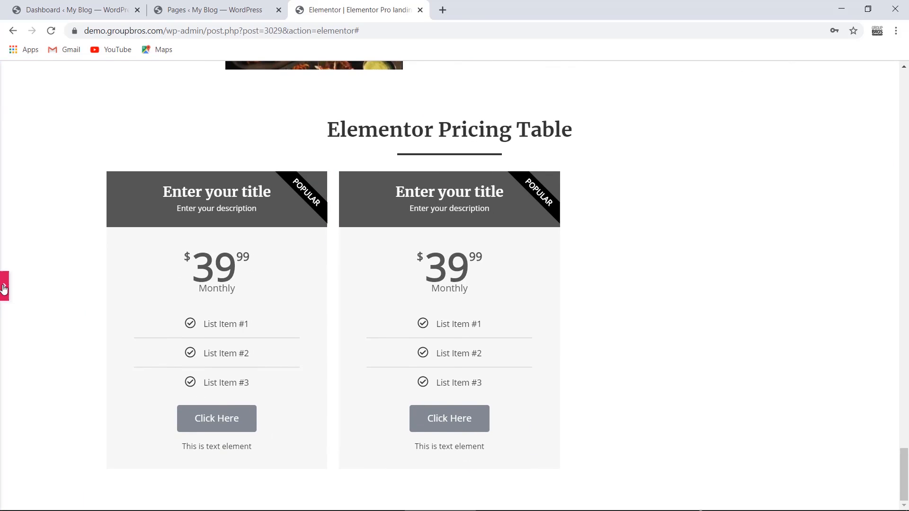
click(3, 288)
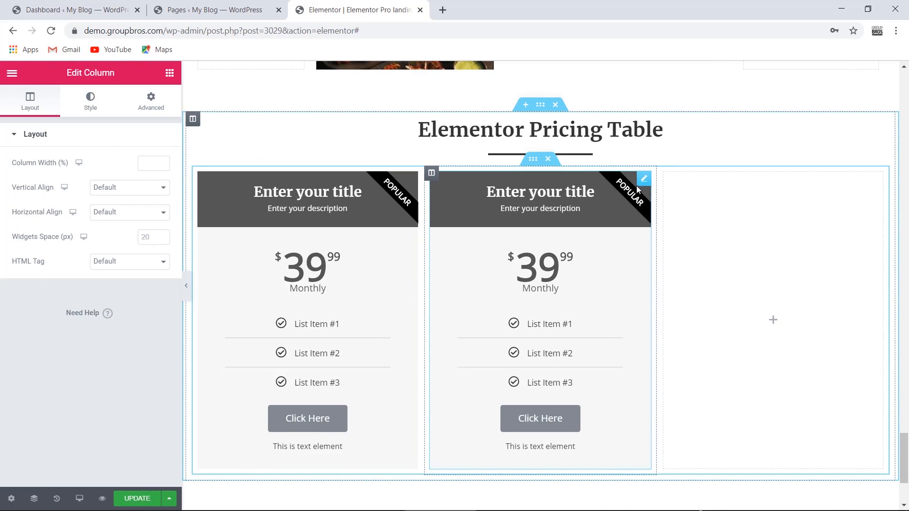
- Duplicate the middle price table and move the copy into the empty third column
right_click(642, 186)
click(646, 211)
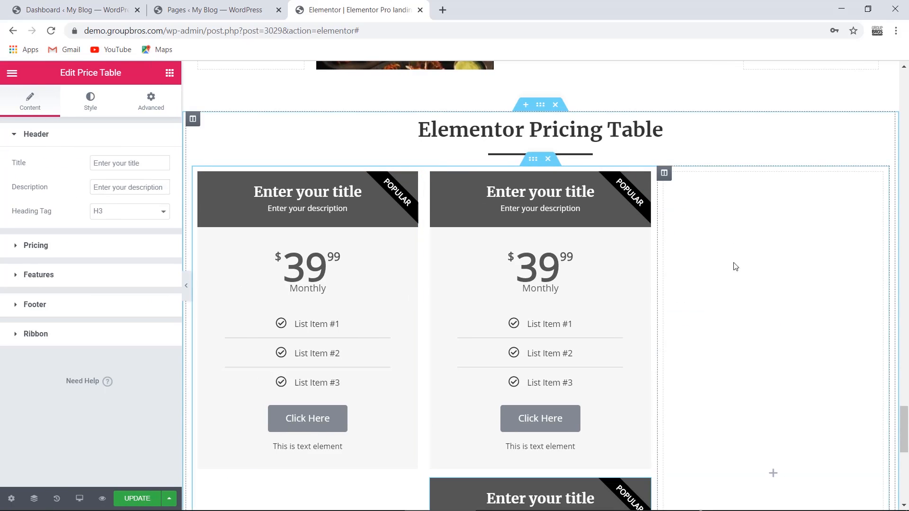
drag(644, 181, 722, 253)
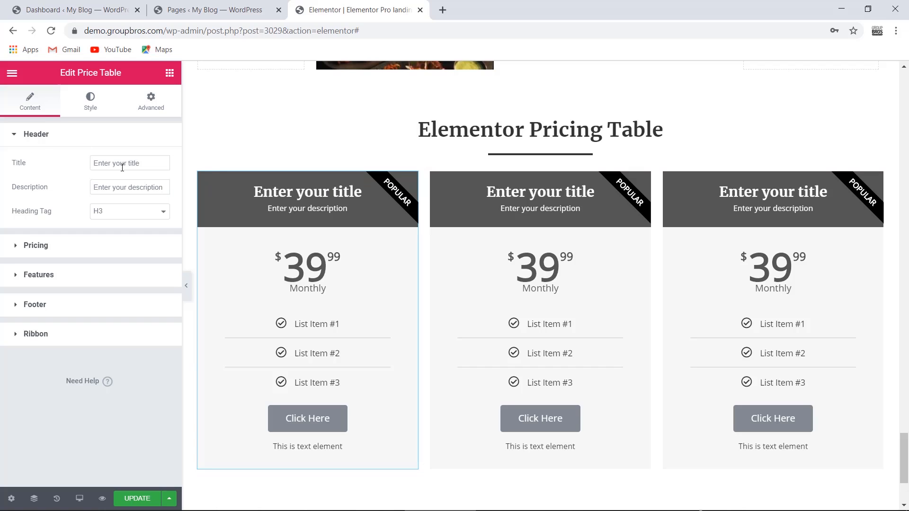
- Set the first price table's title to "Basic" and its description to "Hosting Package"
drag(151, 165, 76, 170)
text(Basic)
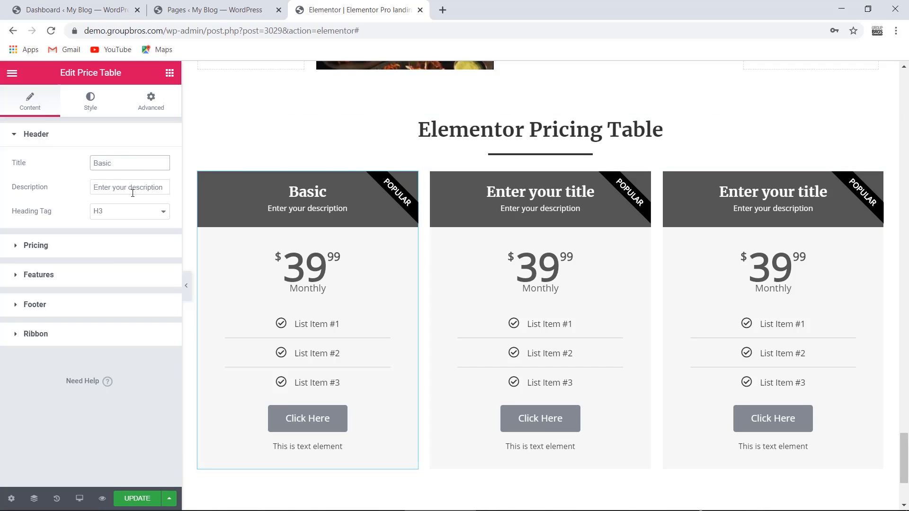
click(125, 188)
drag(125, 188, 166, 188)
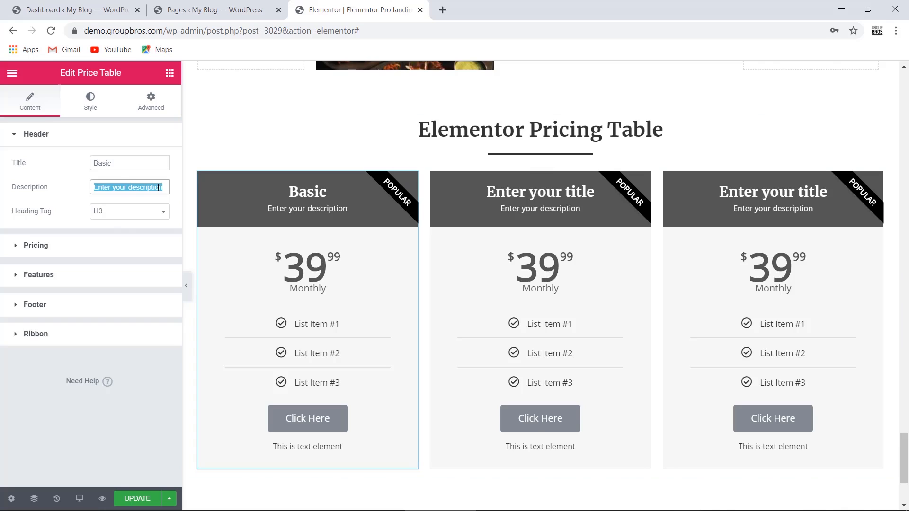
text(Hosting Packagh)
key(BackSpace)
key(BackSpace)
text(ge)
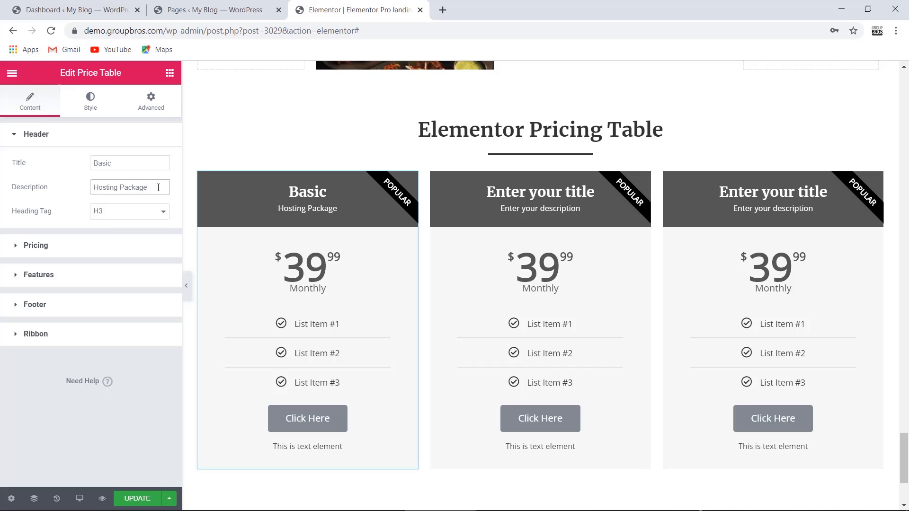
- Try other heading tags such as H2 and H5 on the Basic table's title and return to H3
click(135, 221)
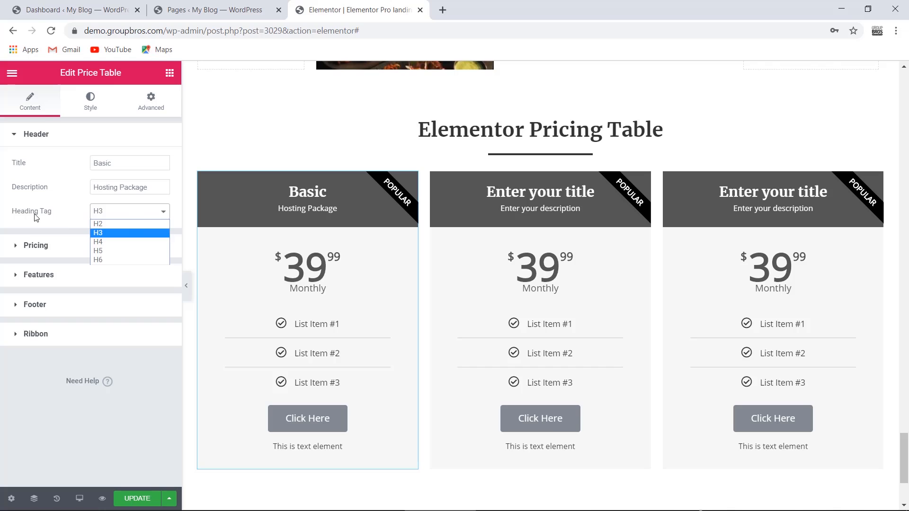
click(122, 242)
click(129, 213)
click(129, 225)
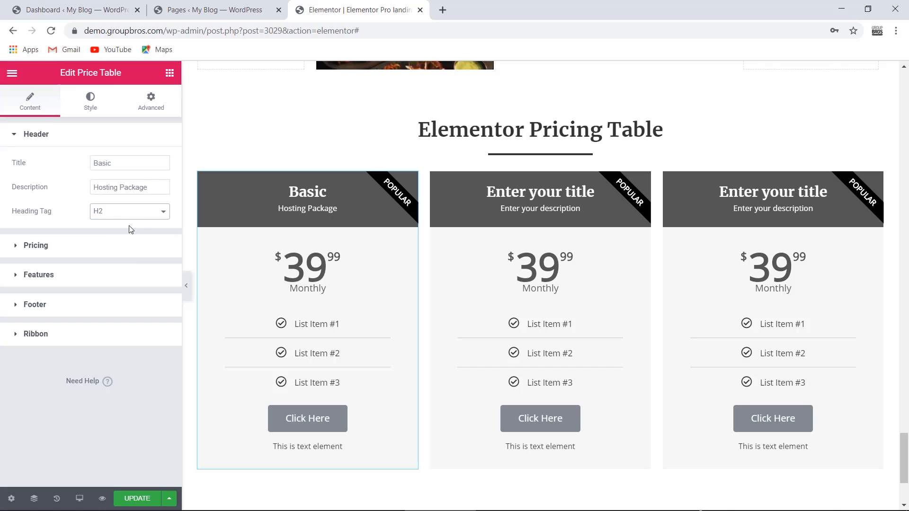
click(130, 215)
click(131, 233)
click(129, 213)
click(130, 248)
click(134, 217)
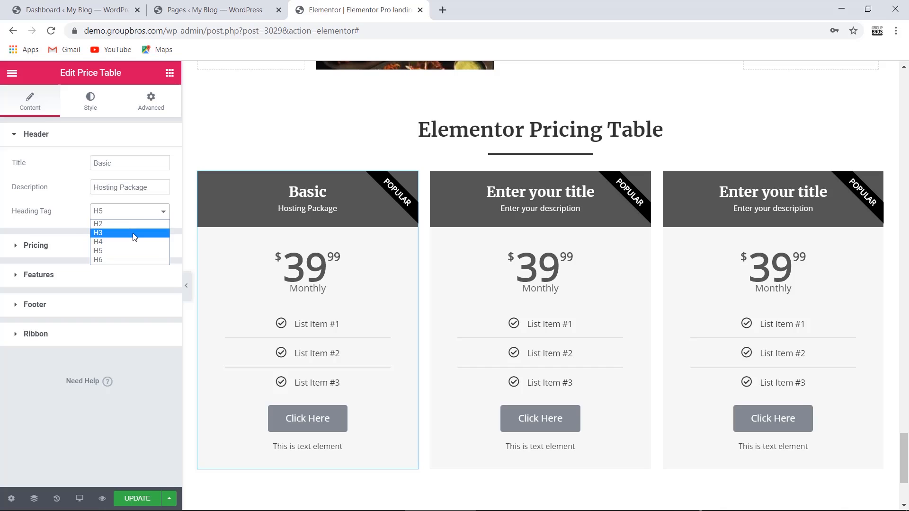
click(135, 233)
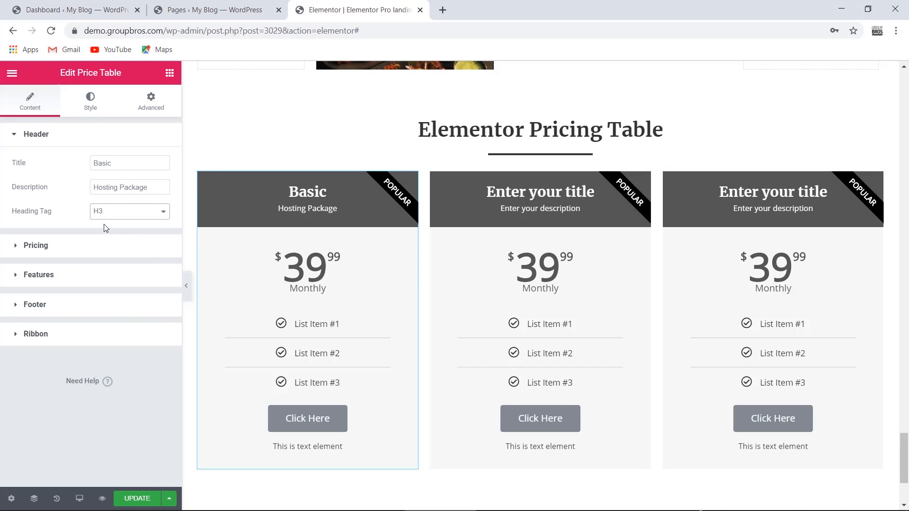
- Try the custom currency symbol "Tk" in the Basic table's pricing and return to $ Dollar
click(35, 246)
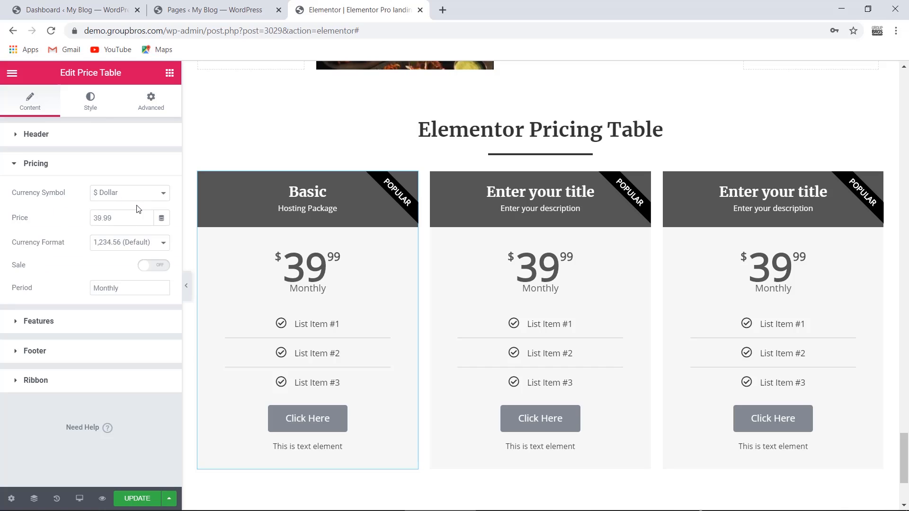
click(124, 195)
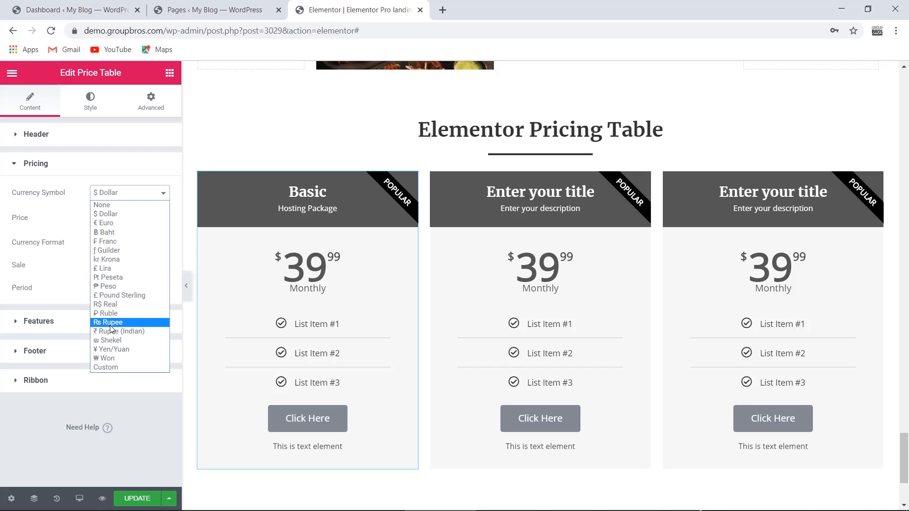
click(114, 369)
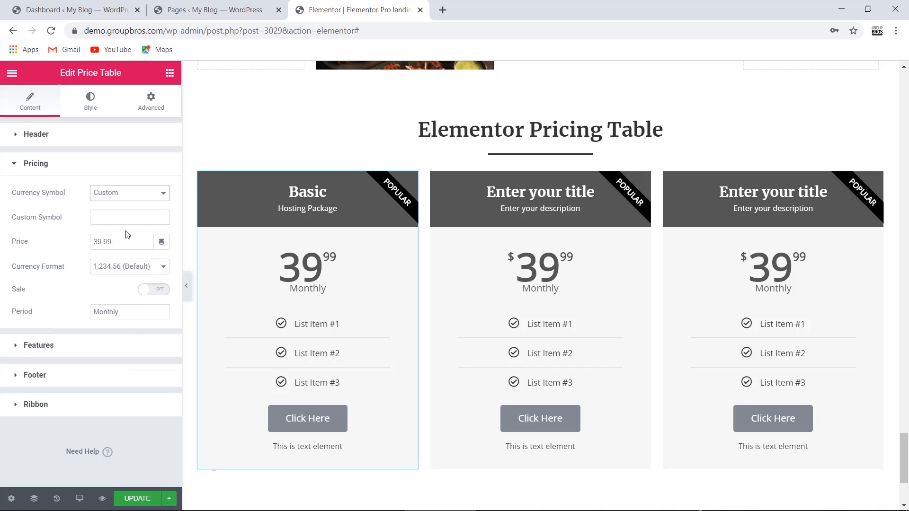
click(112, 215)
text(Tk)
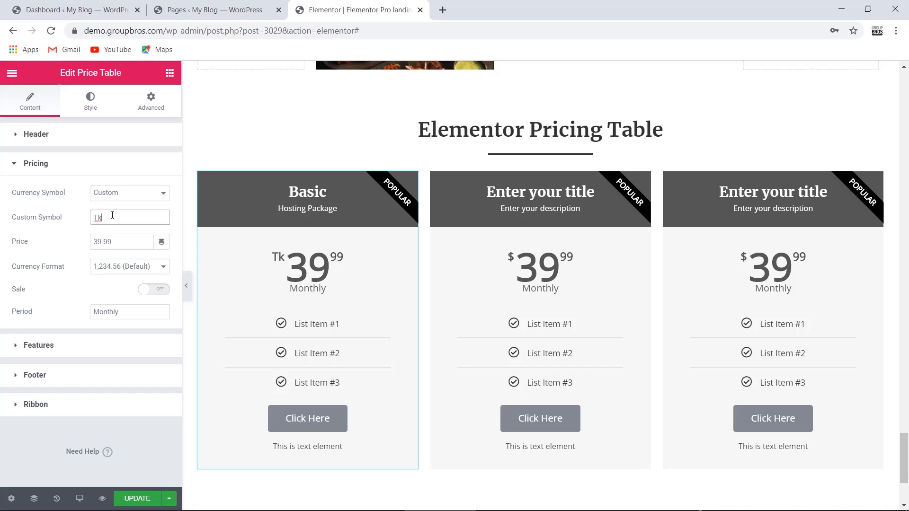
key(BackSpace)
key(BackSpace)
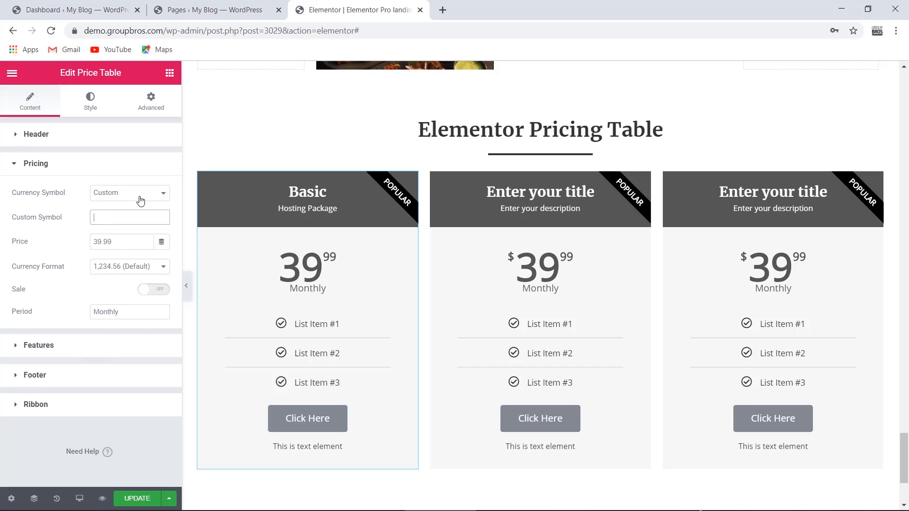
click(139, 197)
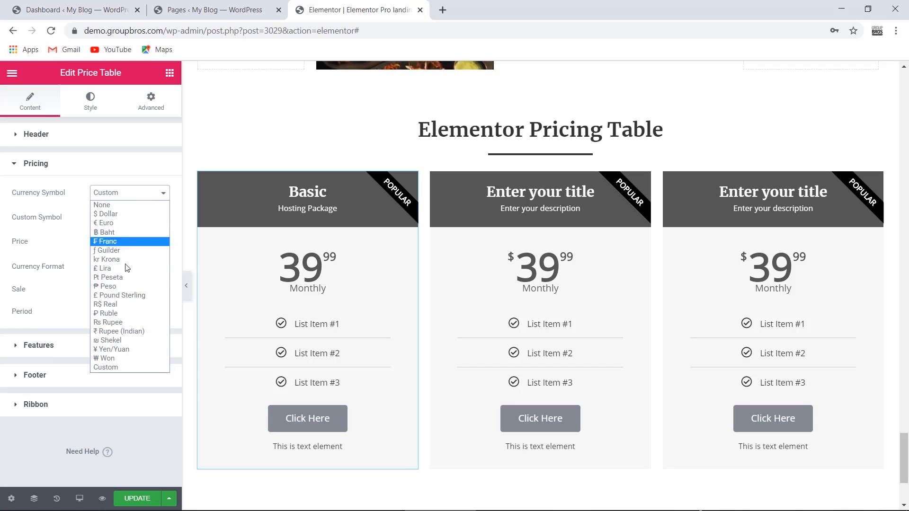
click(137, 214)
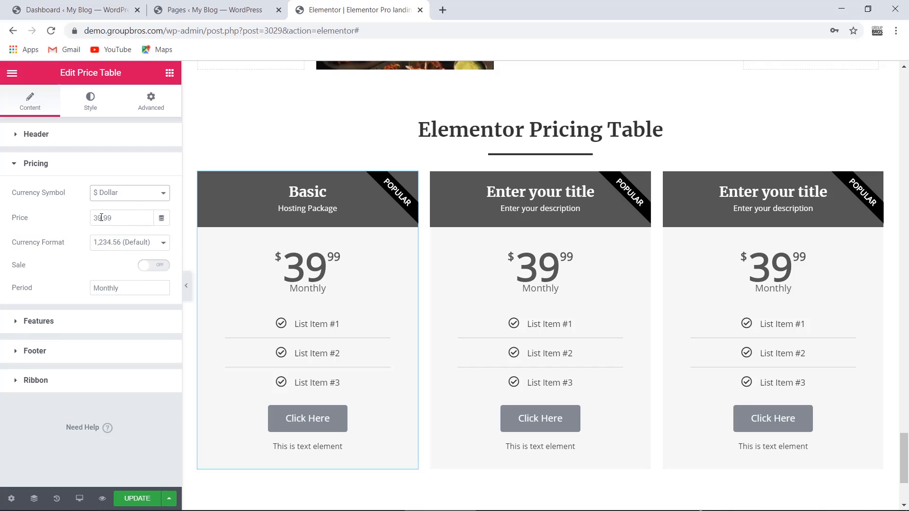
- Set the Basic table's price to 20.39
drag(114, 218, 106, 218)
click(116, 218)
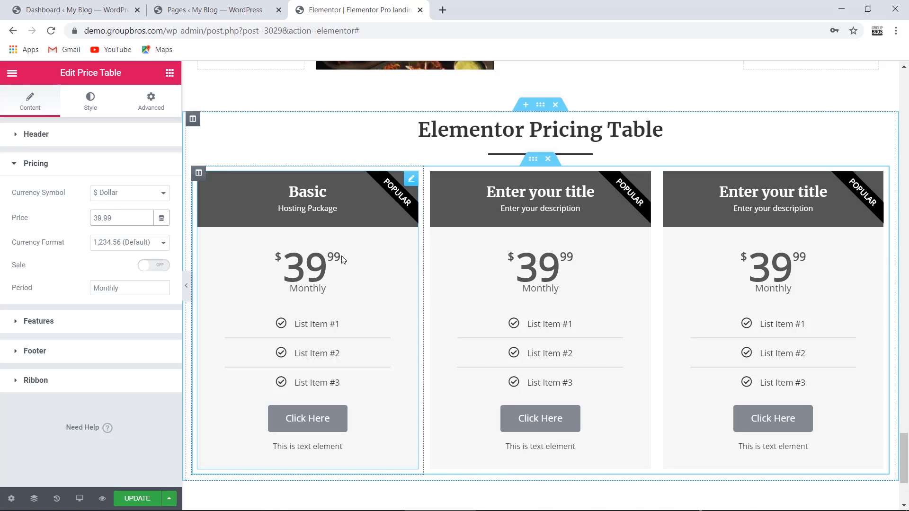
drag(101, 218, 81, 221)
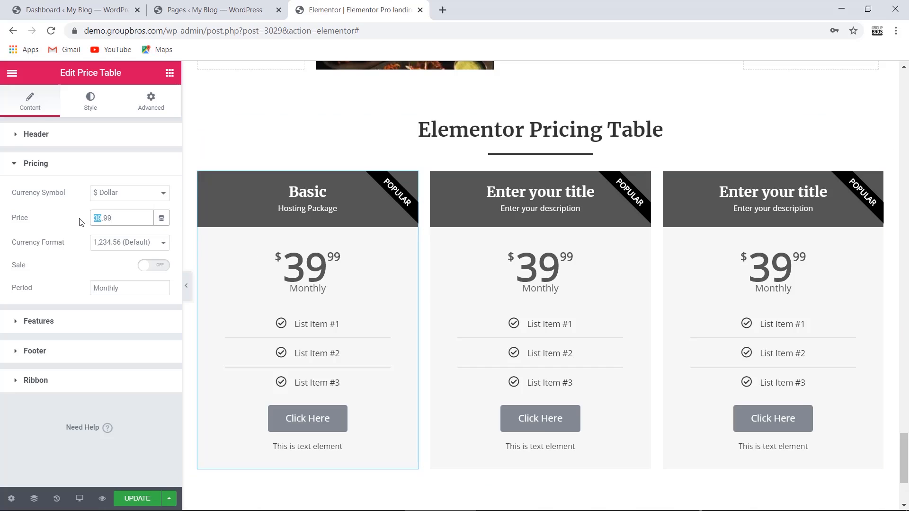
text(20)
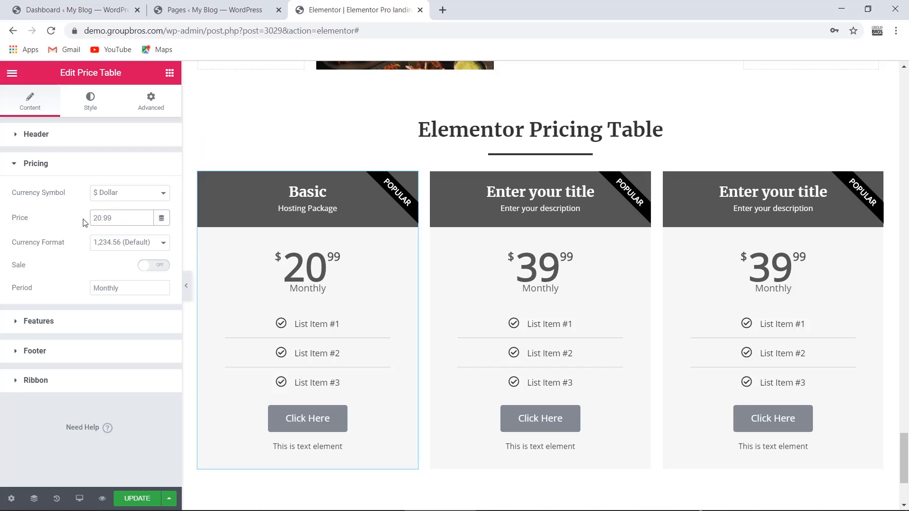
drag(102, 218, 114, 218)
text(39)
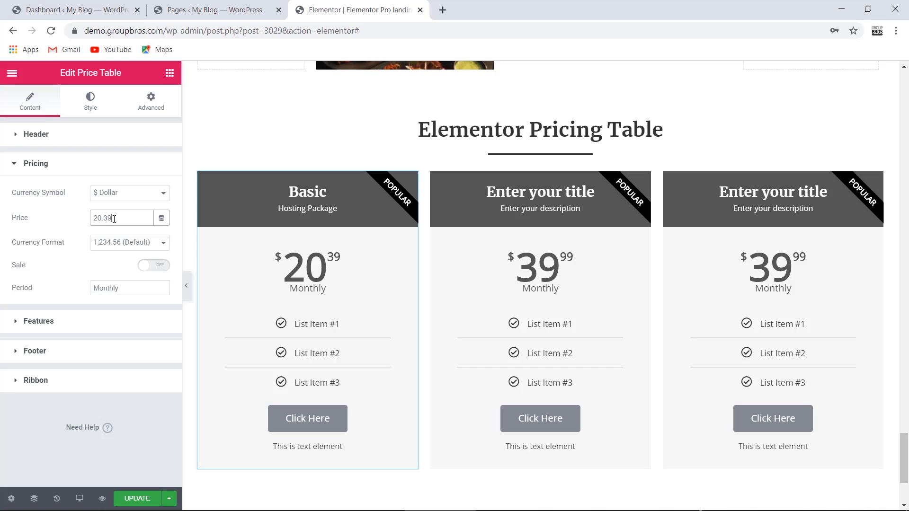
- Examine the dynamic data sources offered for the Basic table's price and the available currency formats
click(163, 221)
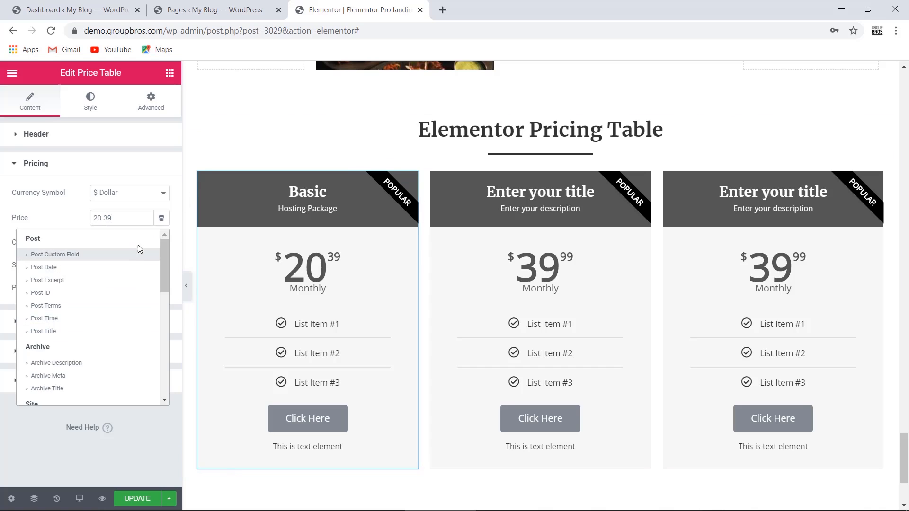
scroll(149, 332, down, 5)
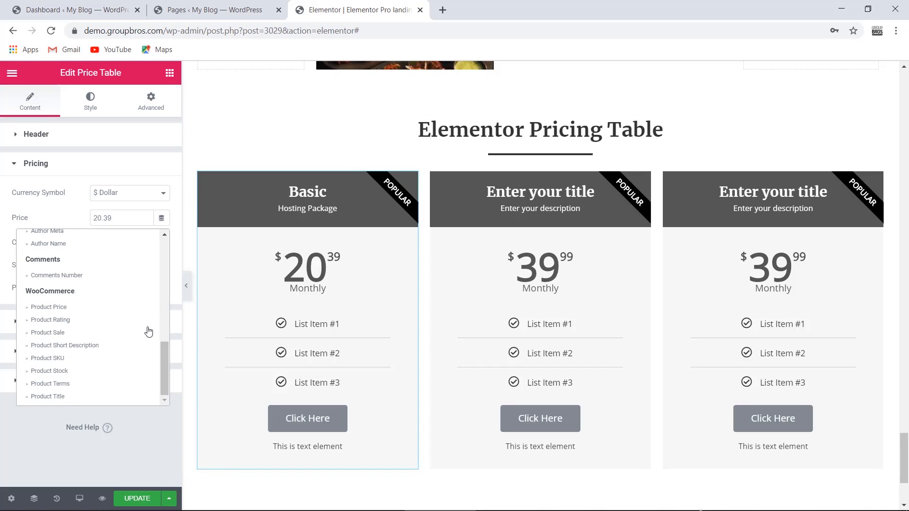
scroll(149, 331, up, 5)
click(162, 219)
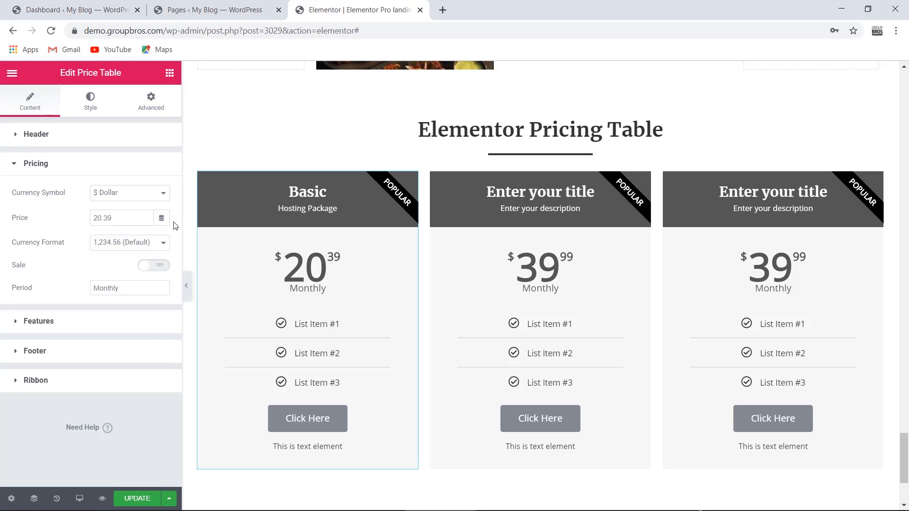
drag(20, 243, 50, 247)
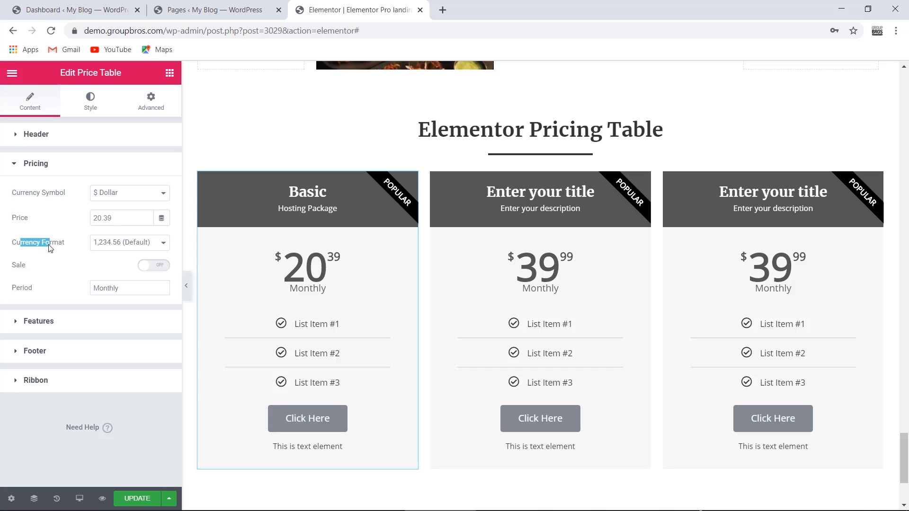
click(109, 243)
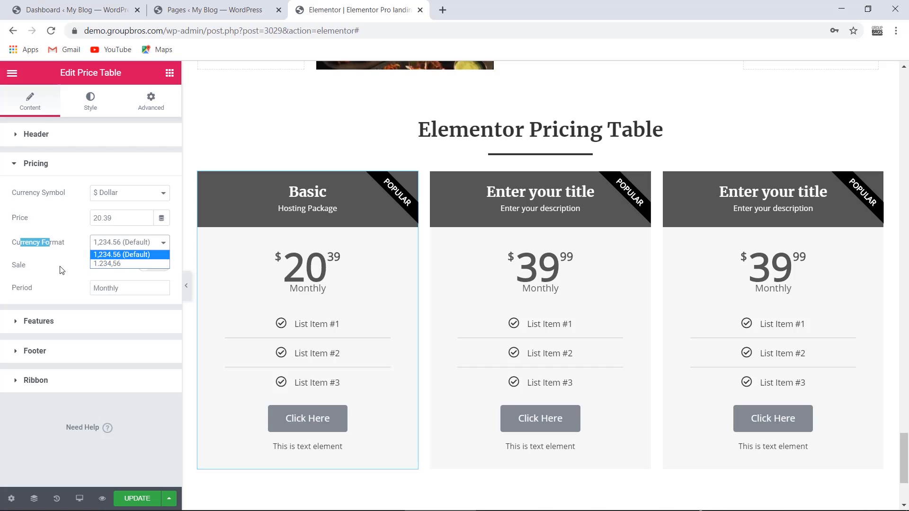
click(73, 268)
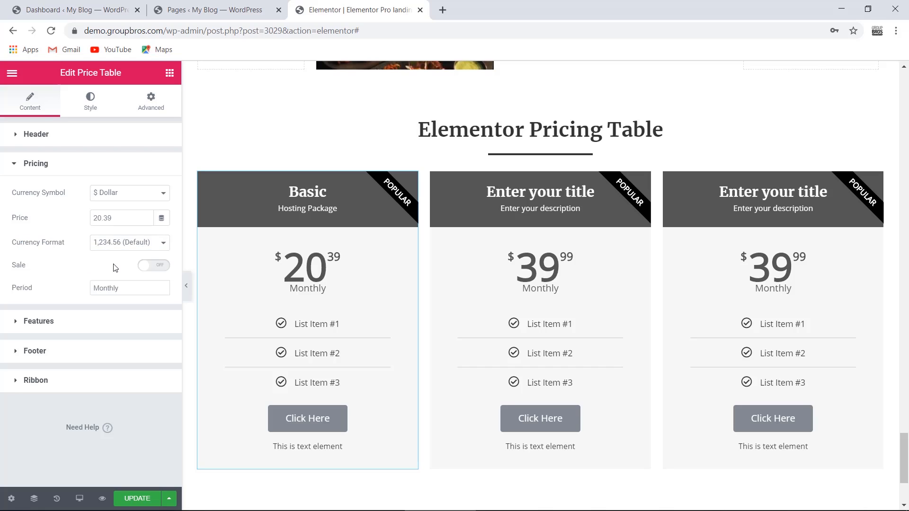
- Turn on the sale option for the Basic table and check its original price and period fields
click(154, 266)
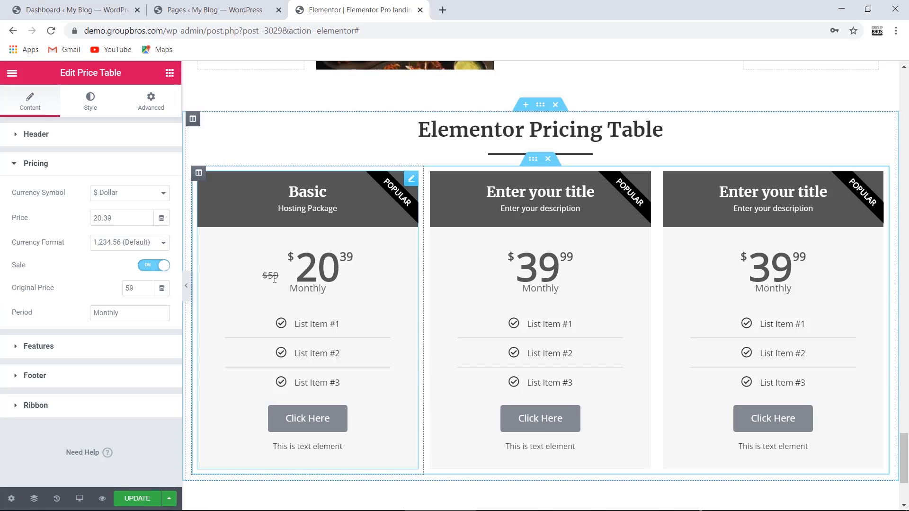
double_click(131, 288)
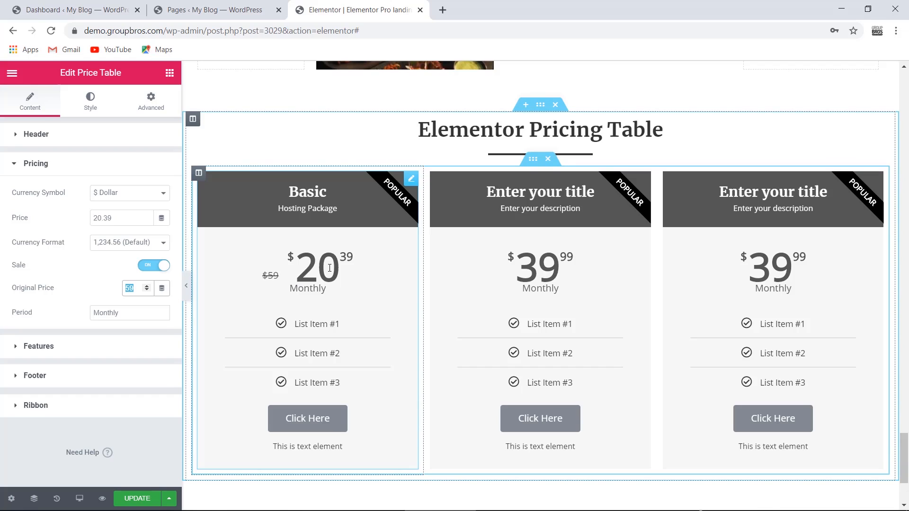
double_click(136, 313)
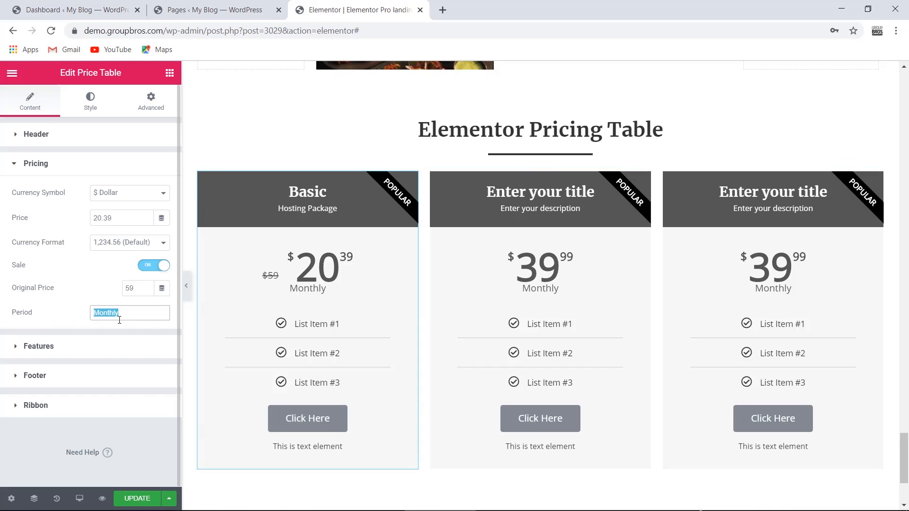
click(77, 318)
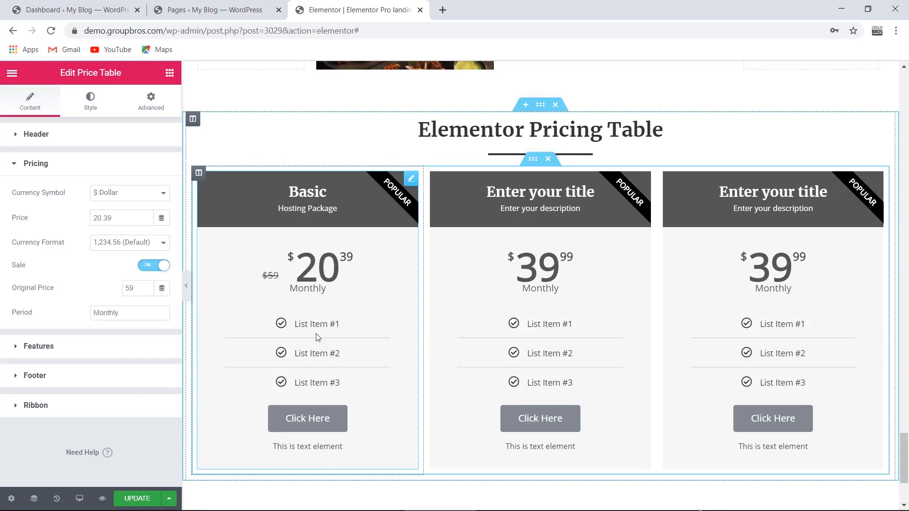
- Duplicate the Basic table's third feature, List Item #3, and remove the copy
click(17, 349)
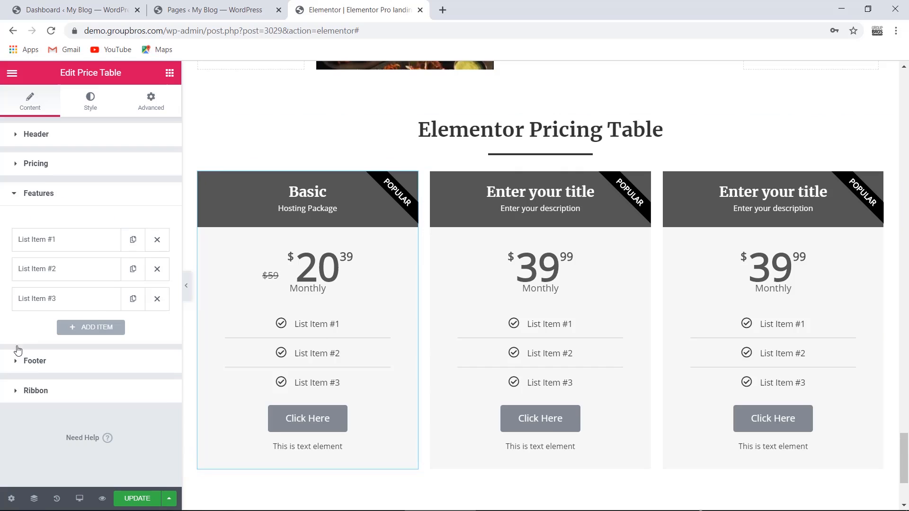
click(78, 300)
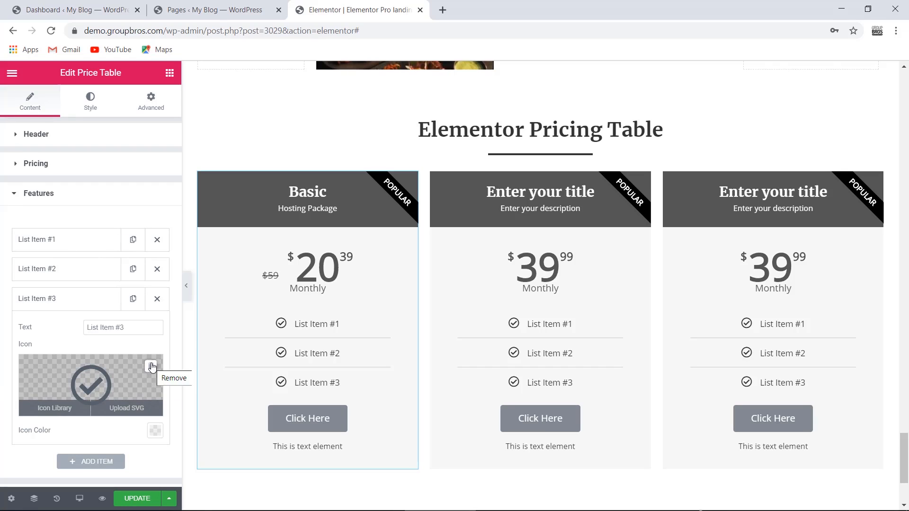
click(77, 307)
click(132, 303)
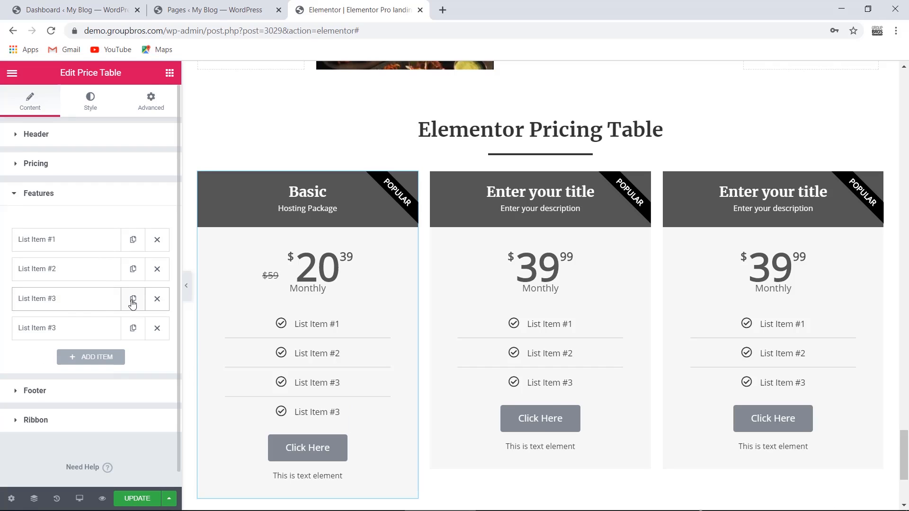
click(156, 328)
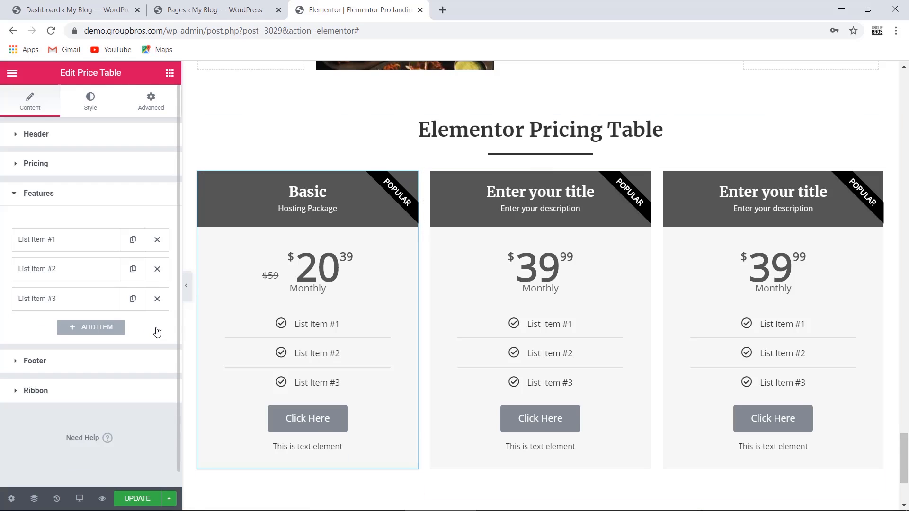
- Set the Basic table's footer button text to "Buy Now"
click(35, 366)
drag(137, 251, 97, 253)
click(87, 269)
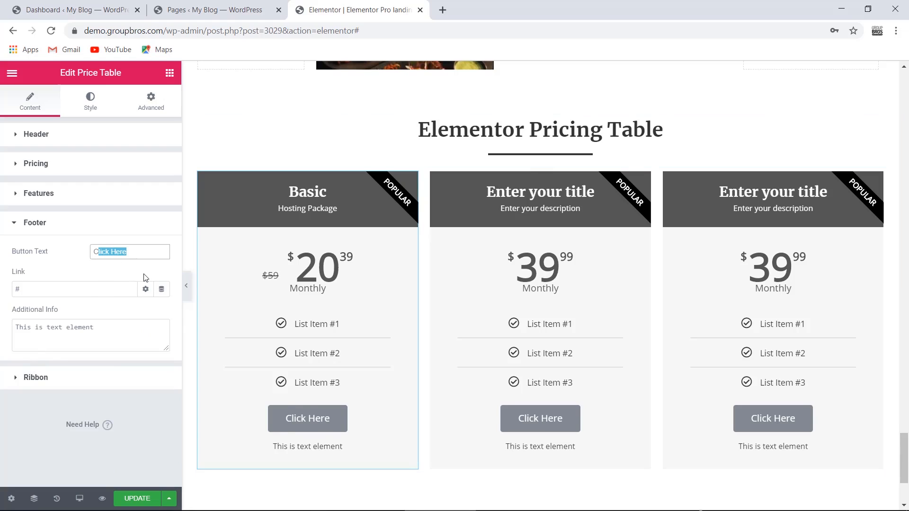
key(BackSpace)
key(BackSpace)
text(buy)
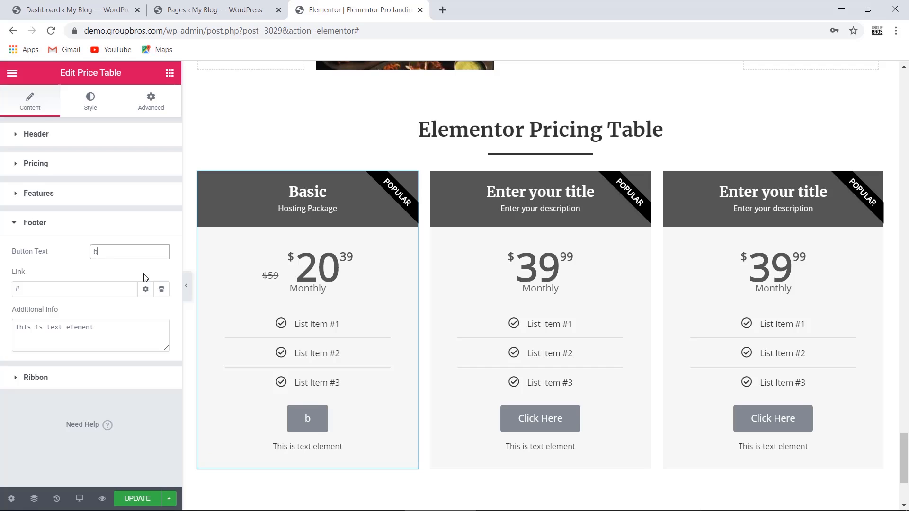
key(BackSpace)
key(BackSpace)
key(BackSpace)
text(Buy Now)
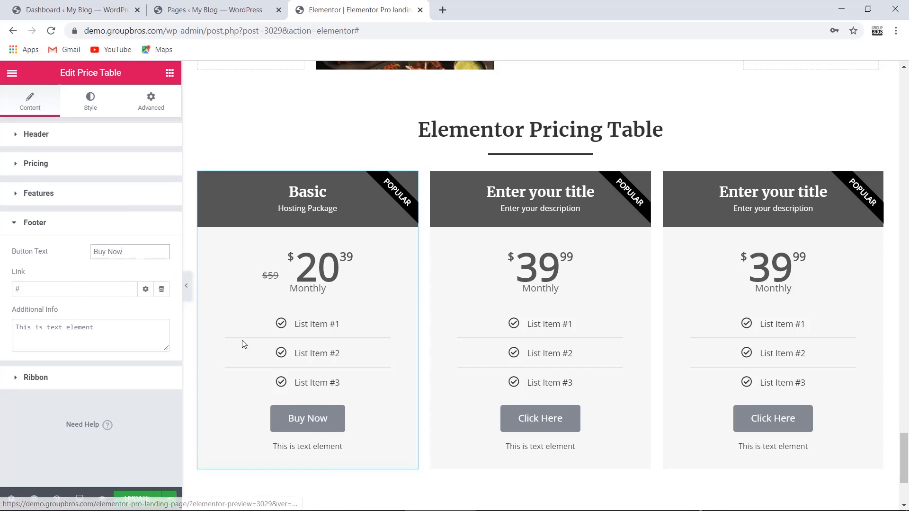
- Check the Basic table's button link and clear the additional info text in its footer
drag(60, 293, 2, 290)
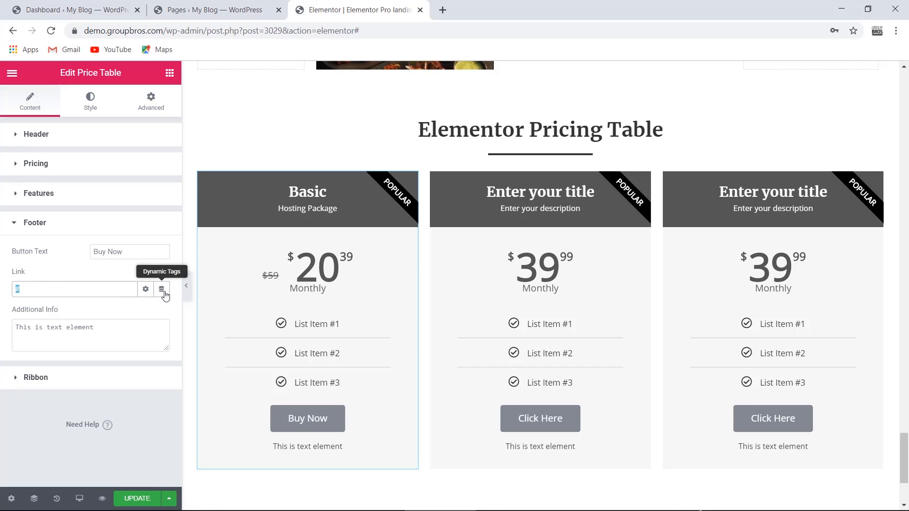
click(38, 327)
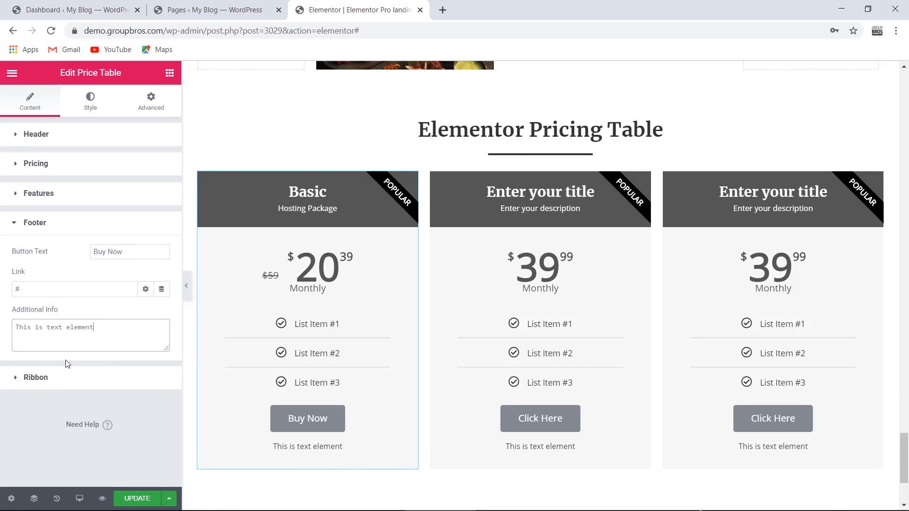
drag(116, 327, 5, 331)
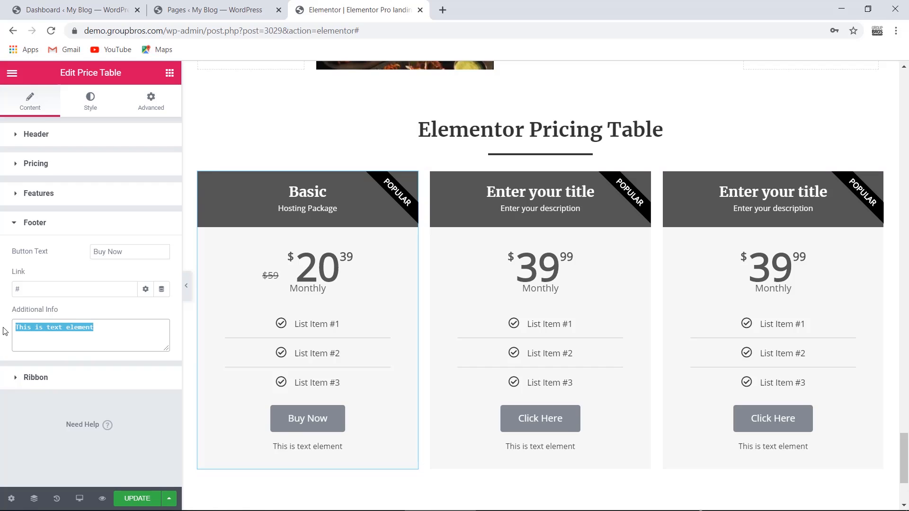
key(BackSpace)
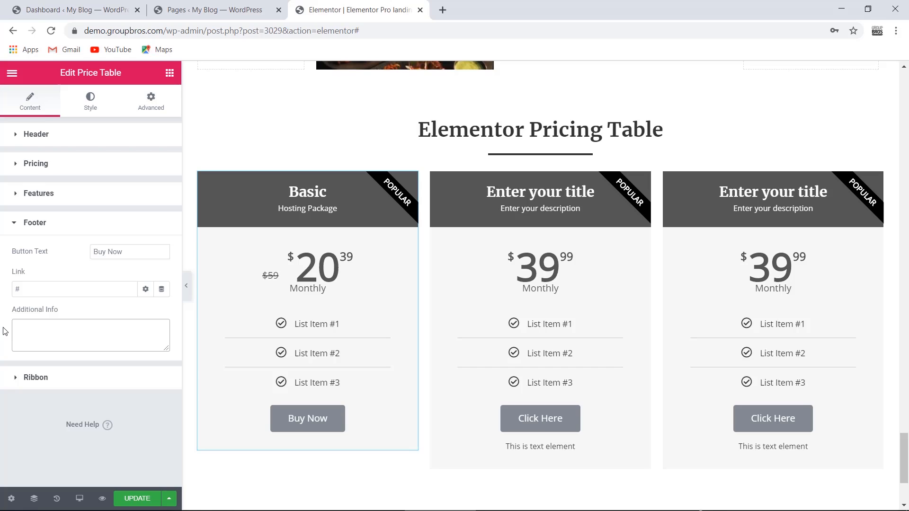
- Hide the Basic table's ribbon and show it again
click(29, 378)
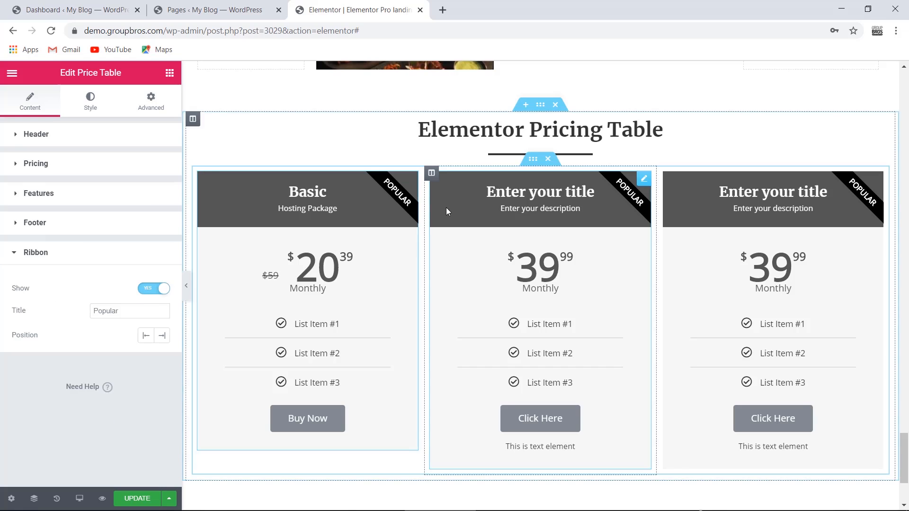
click(154, 290)
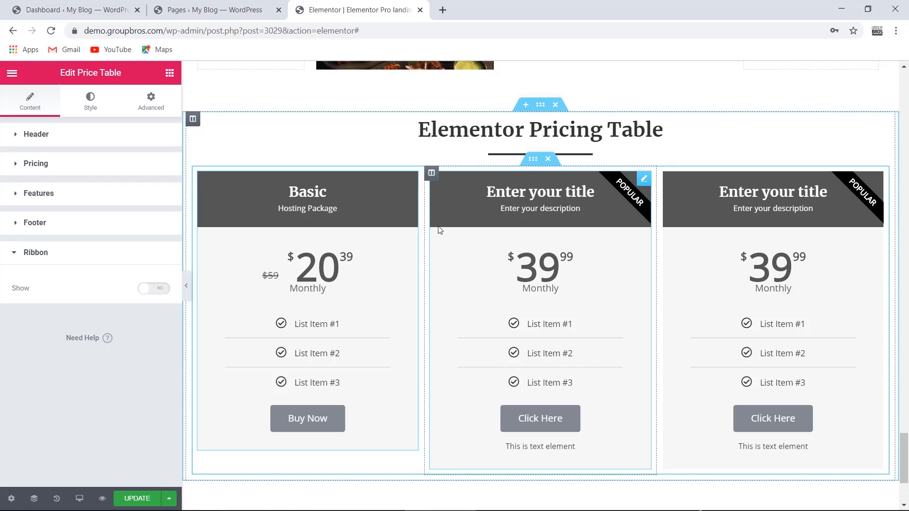
click(155, 293)
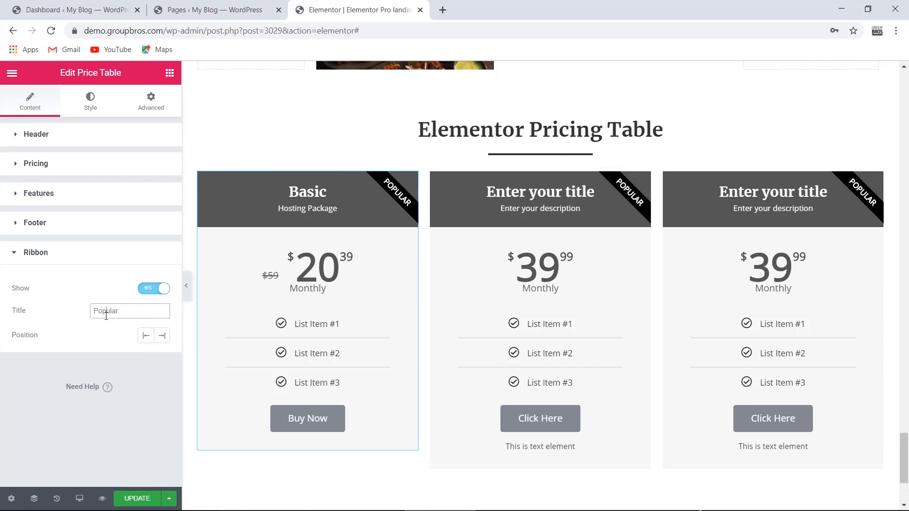
- Try the left position for the Basic table's ribbon and set it to the right
drag(94, 311, 129, 311)
click(145, 337)
click(161, 337)
click(145, 336)
click(161, 338)
click(162, 339)
click(162, 338)
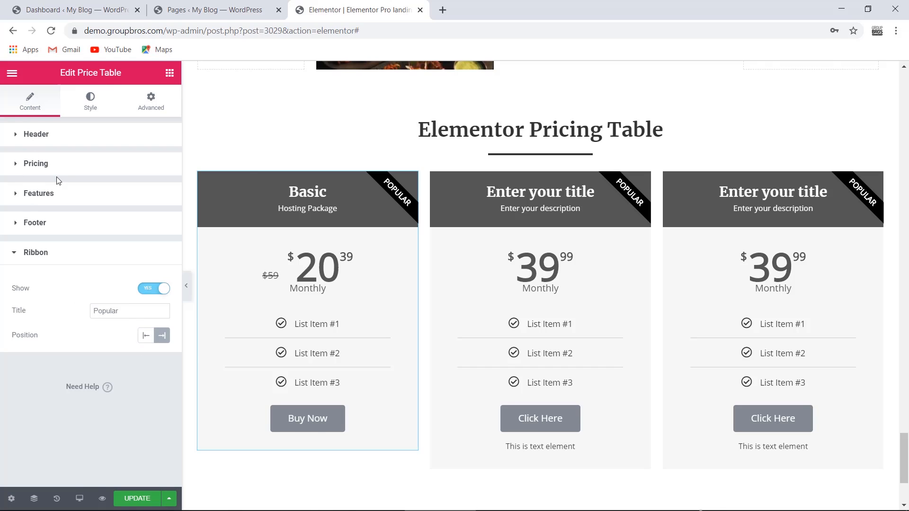
- Give the Basic table's header the dark blue preset as background colour and 40 px padding on all sides
click(88, 109)
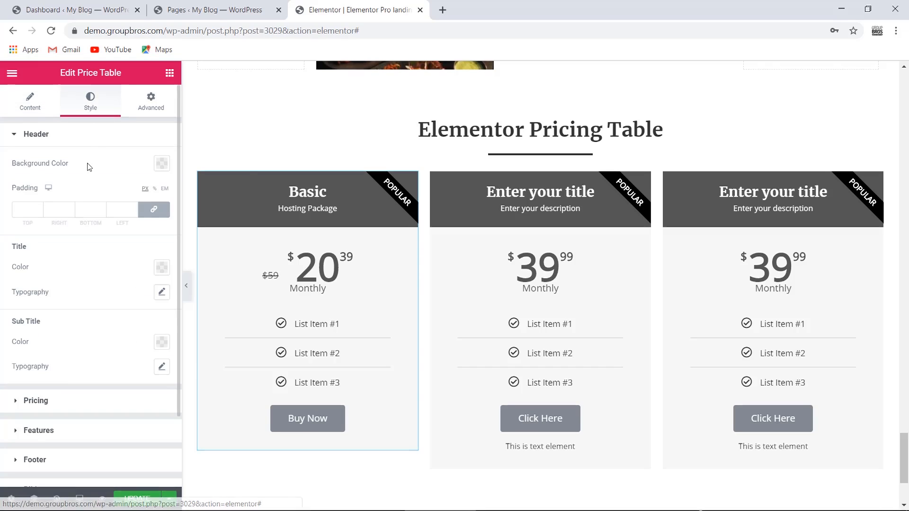
drag(13, 162, 53, 163)
click(69, 164)
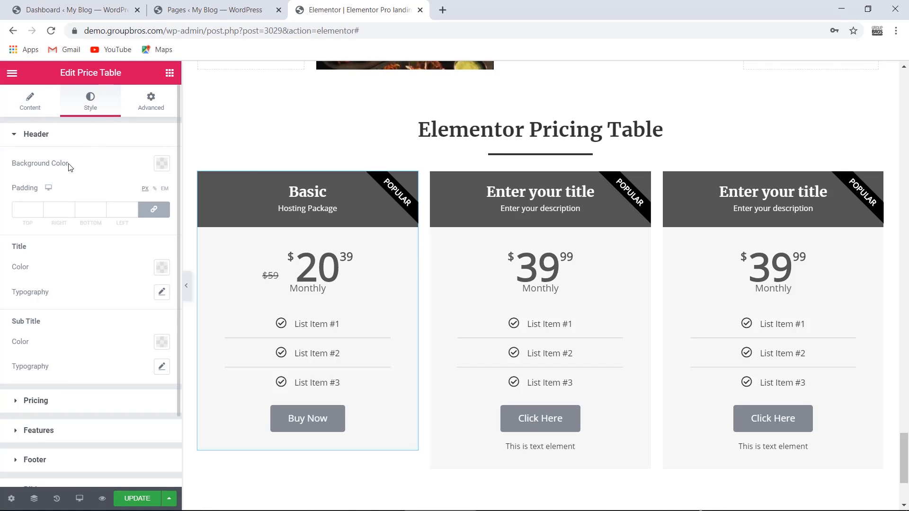
click(161, 168)
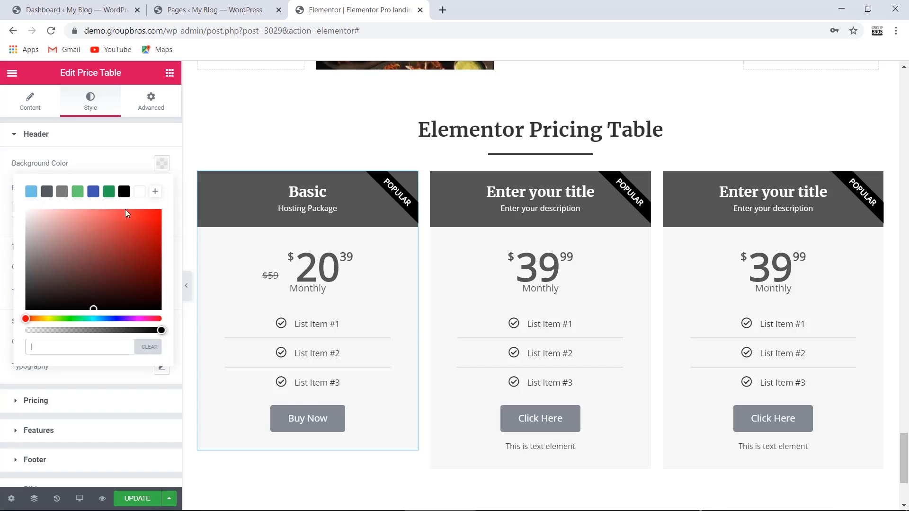
drag(110, 277, 43, 235)
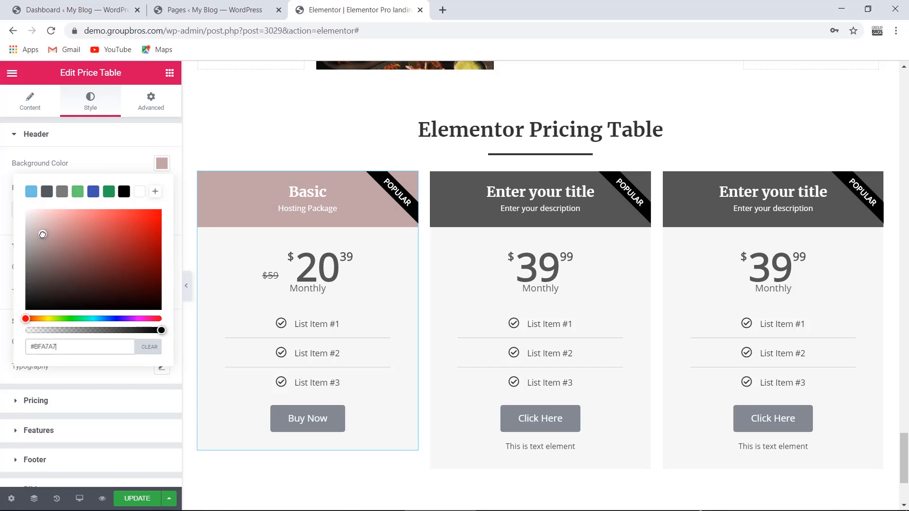
click(30, 194)
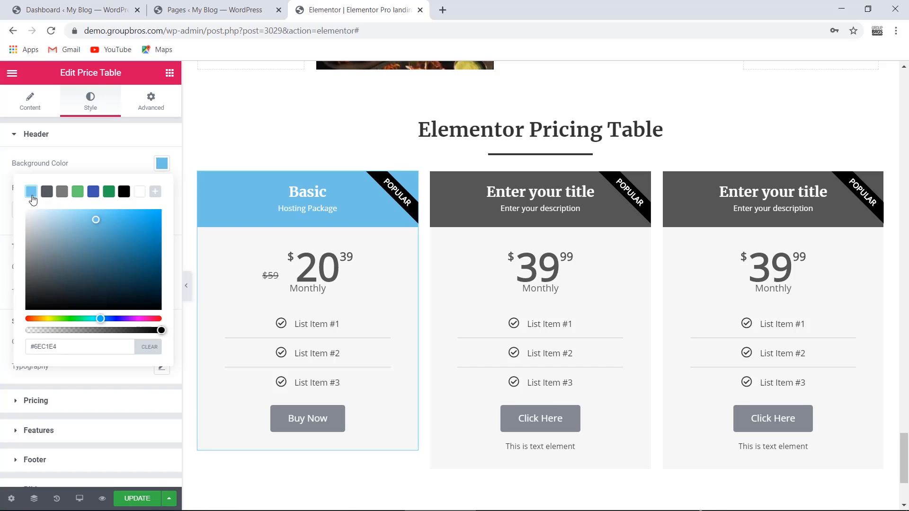
click(94, 196)
click(161, 166)
click(24, 215)
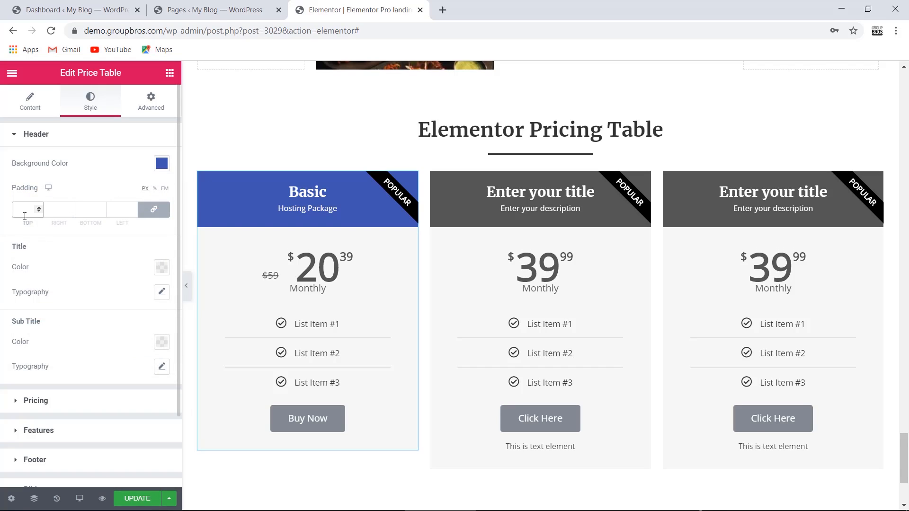
text(40)
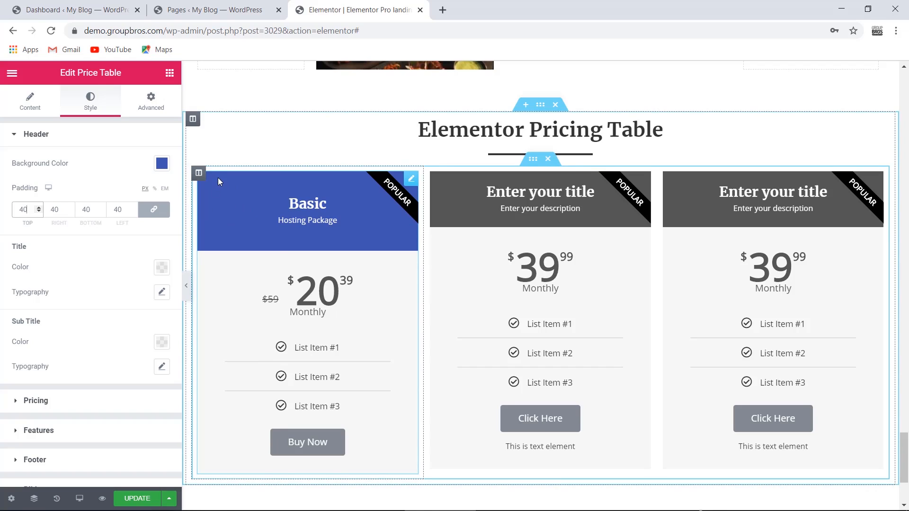
- Set the Basic table's header title colour to white (#FFFFFF)
double_click(22, 246)
click(165, 272)
drag(112, 349, 160, 334)
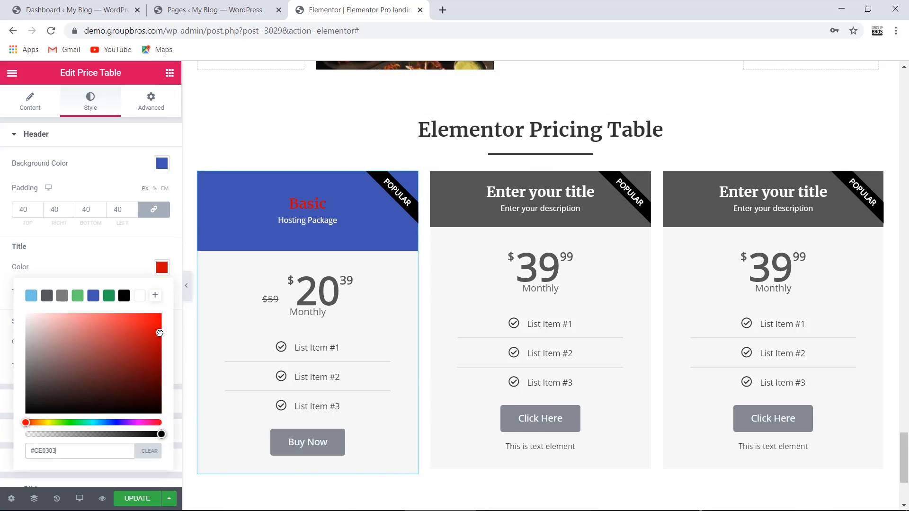
click(139, 295)
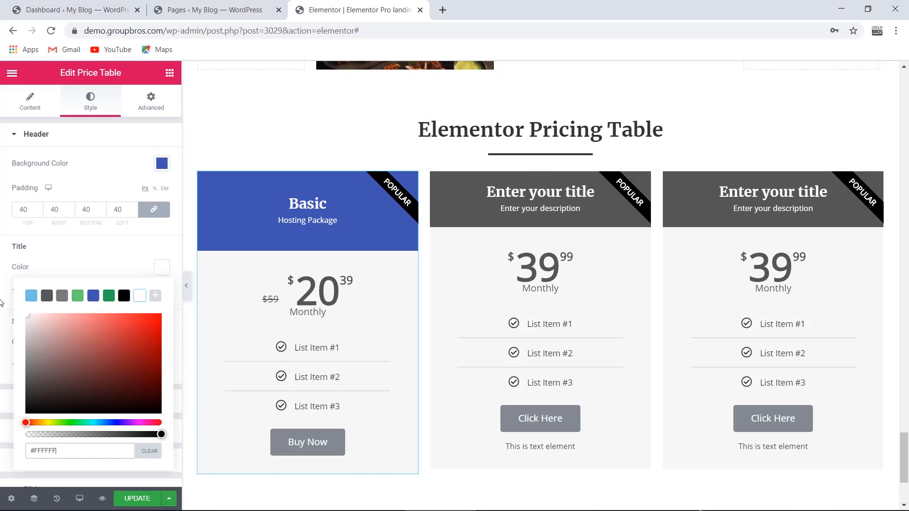
click(162, 272)
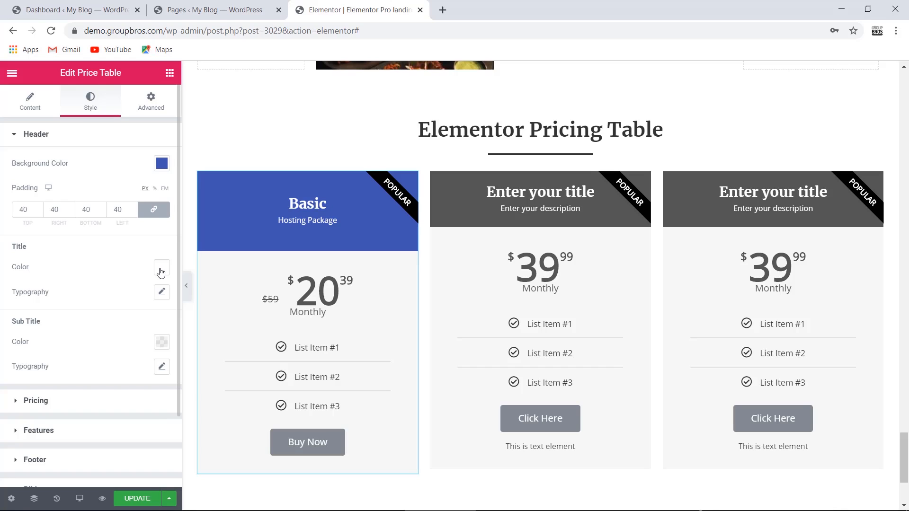
- Check the typography options for the Basic header's title and the colour choices for its subtitle
scroll(142, 284, down, 2)
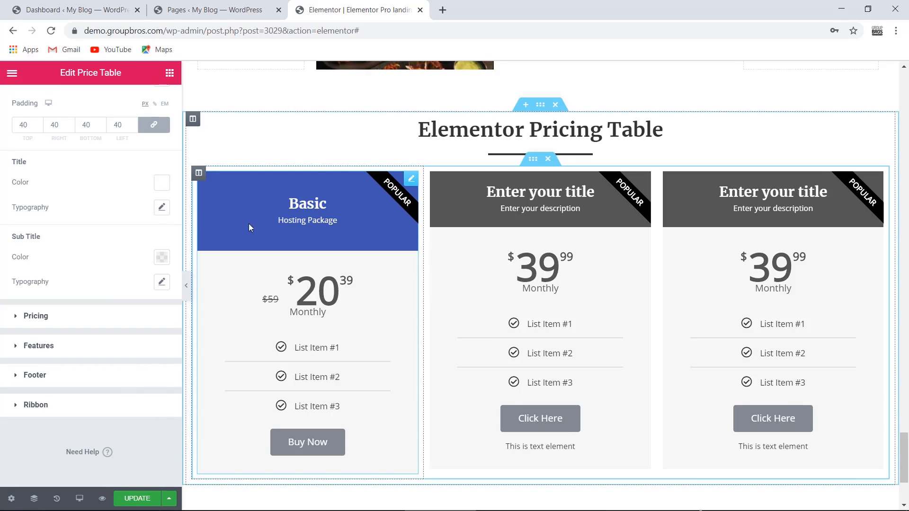
click(159, 209)
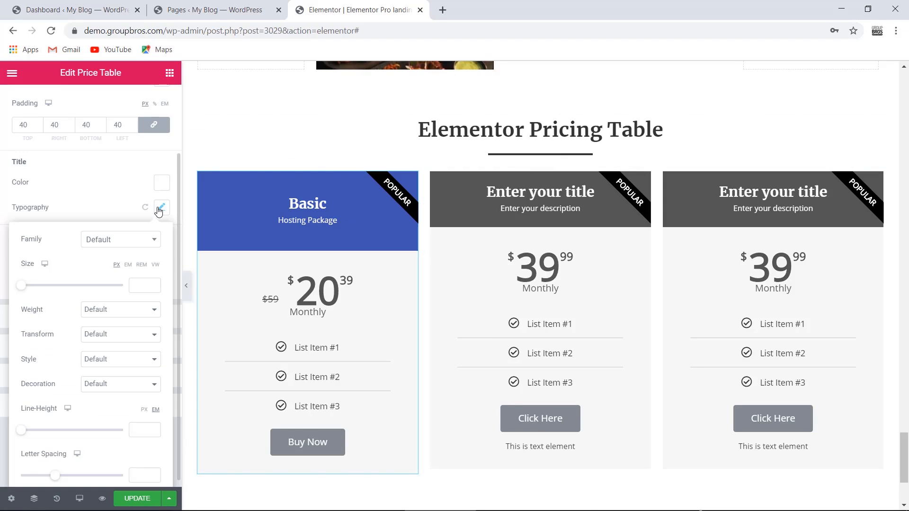
click(162, 209)
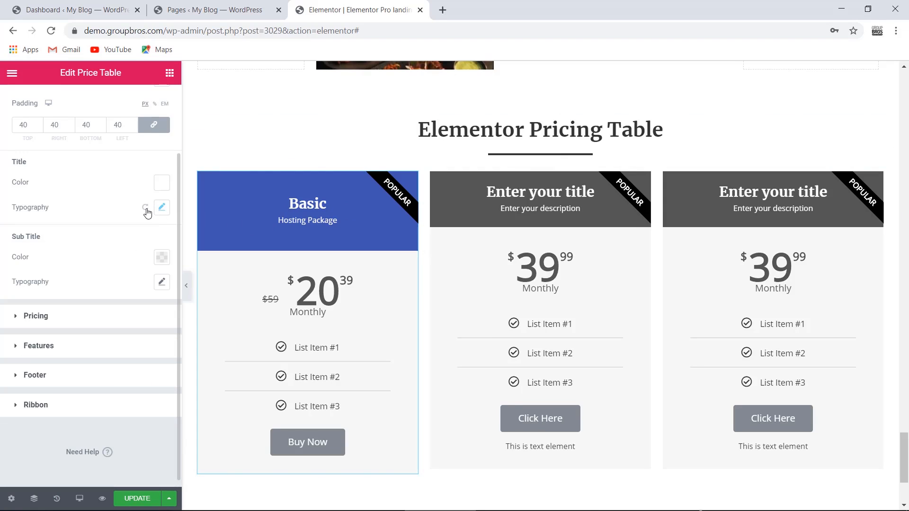
drag(16, 238, 43, 241)
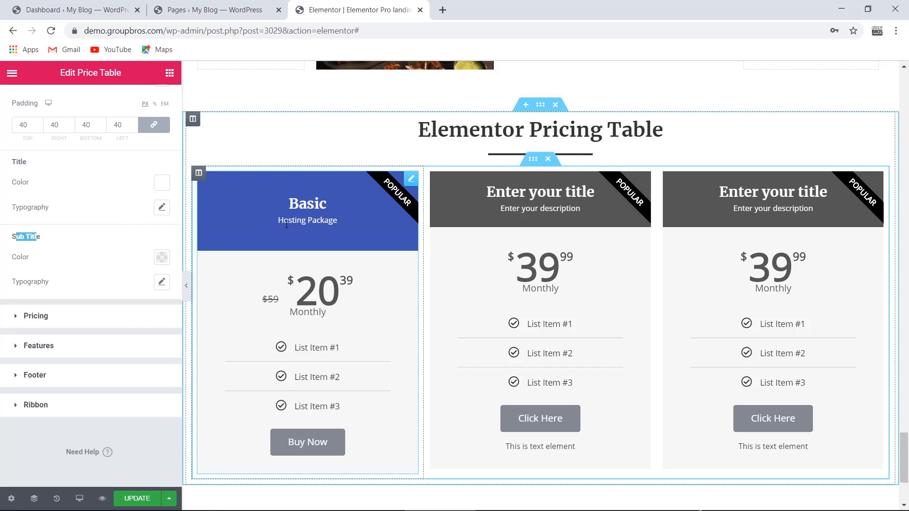
click(161, 257)
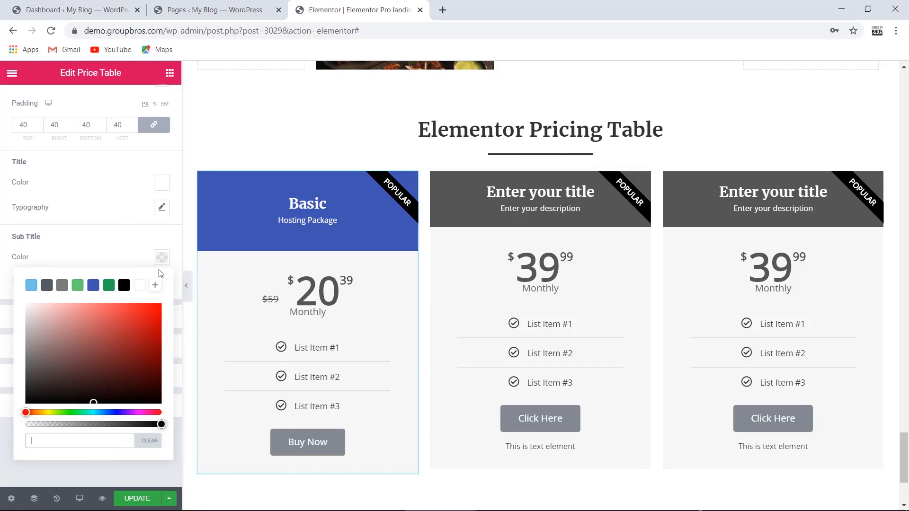
click(161, 257)
- Style the Basic table's subtitle with uppercase text, line height 1 em and letter spacing 4.4
click(162, 282)
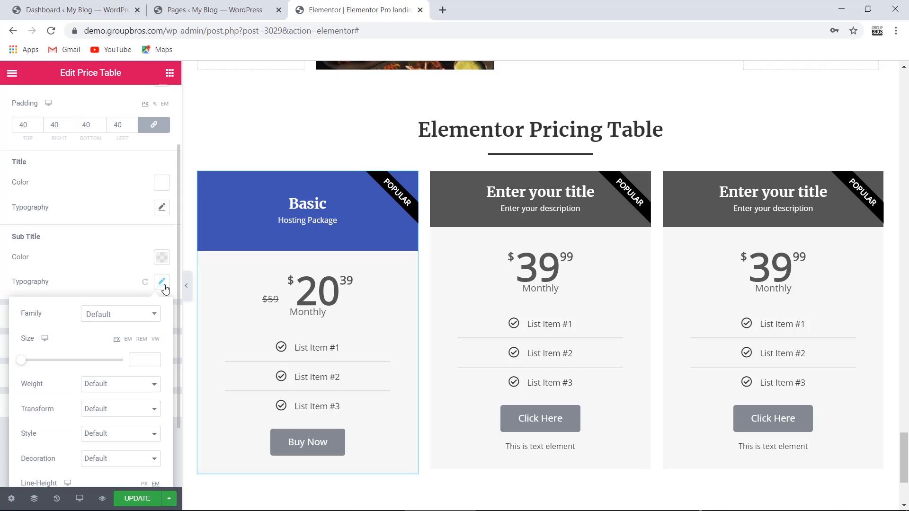
scroll(95, 365, down, 2)
drag(45, 428, 32, 428)
drag(55, 469, 96, 468)
click(108, 327)
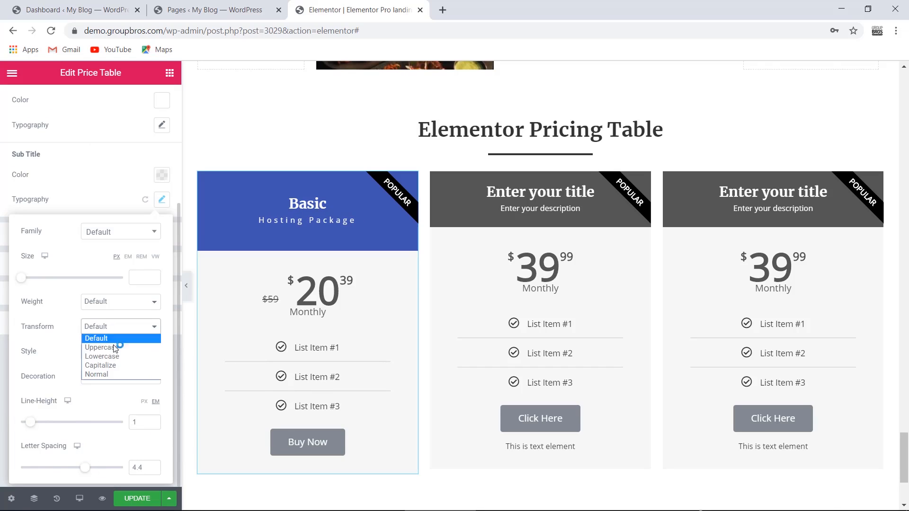
click(125, 352)
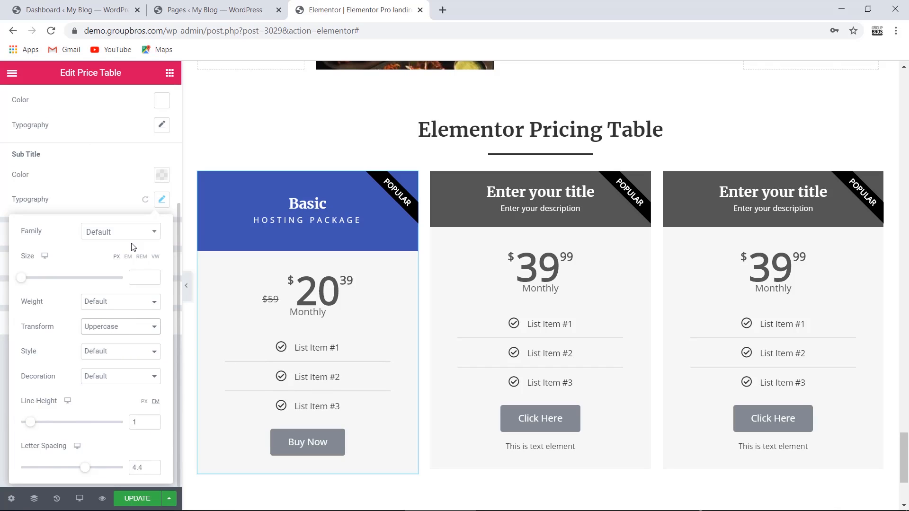
click(162, 200)
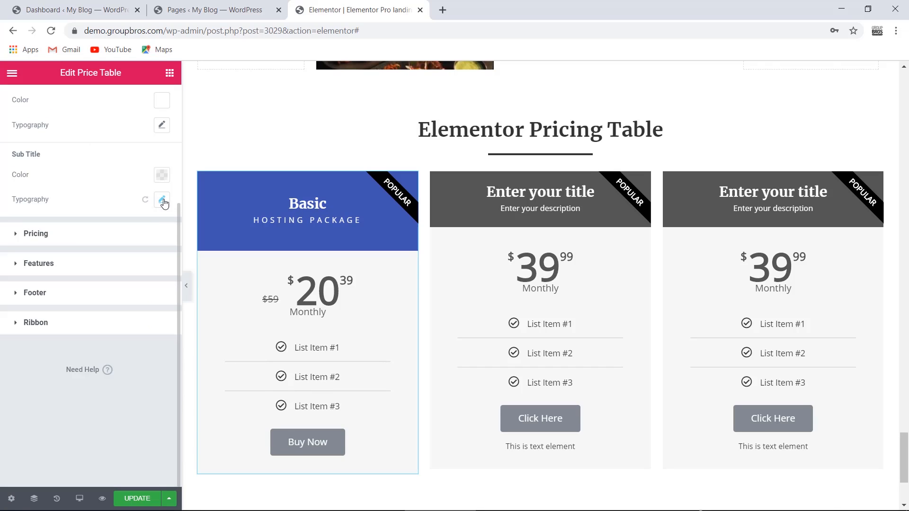
- Give the Basic table's pricing area a light grey background colour (#E5E5E5)
click(122, 234)
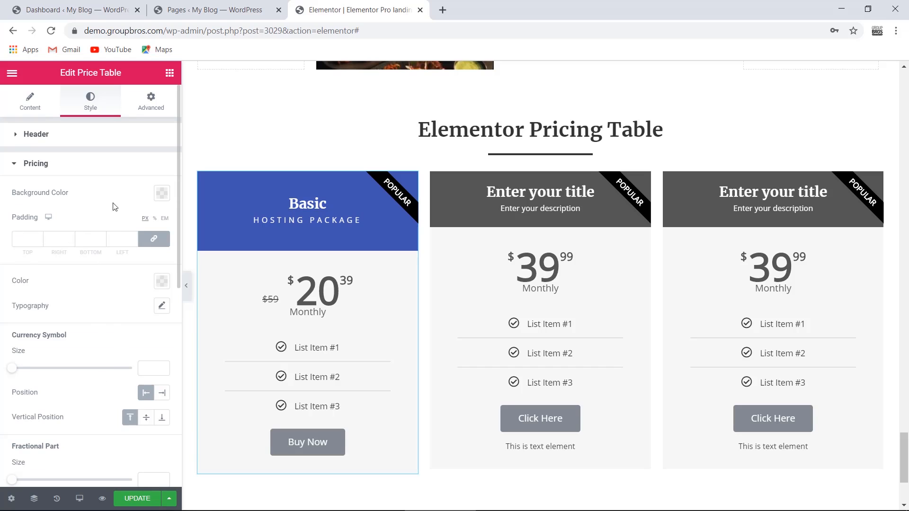
click(161, 193)
click(107, 280)
drag(108, 291, 25, 250)
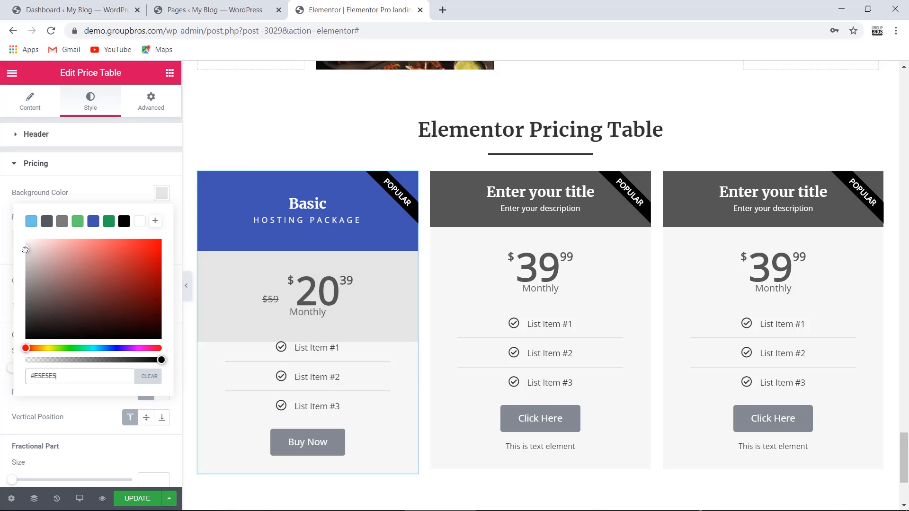
click(160, 193)
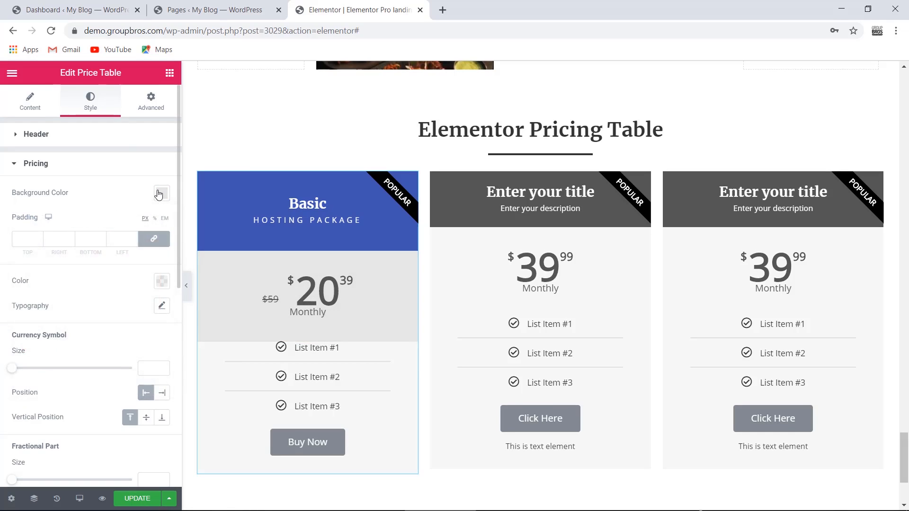
- Try linked padding values such as 40 and 120 px on the Basic table's pricing area, and clear the padding again
click(28, 238)
text(40)
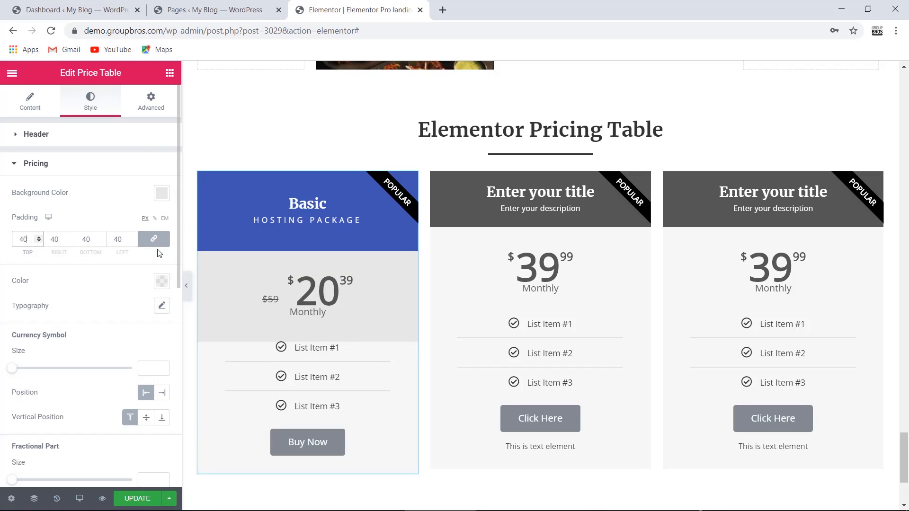
click(22, 238)
text(10)
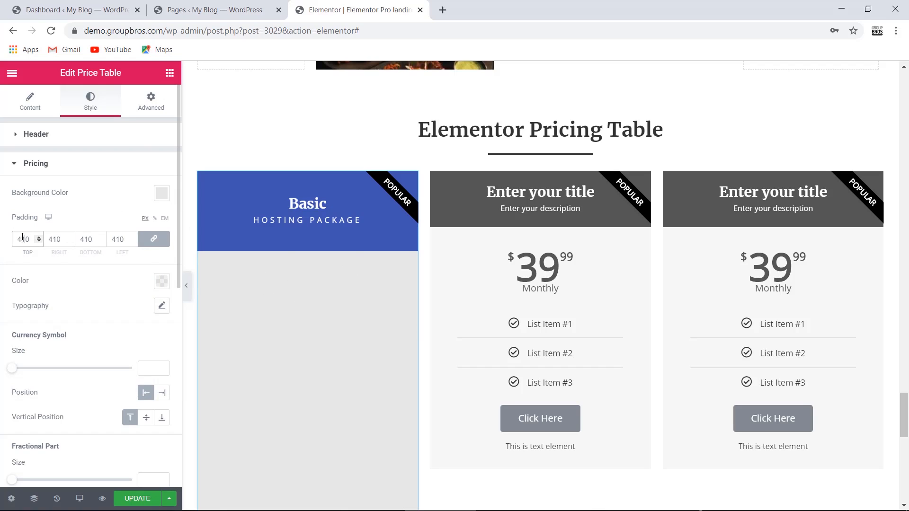
key(Left)
key(BackSpace)
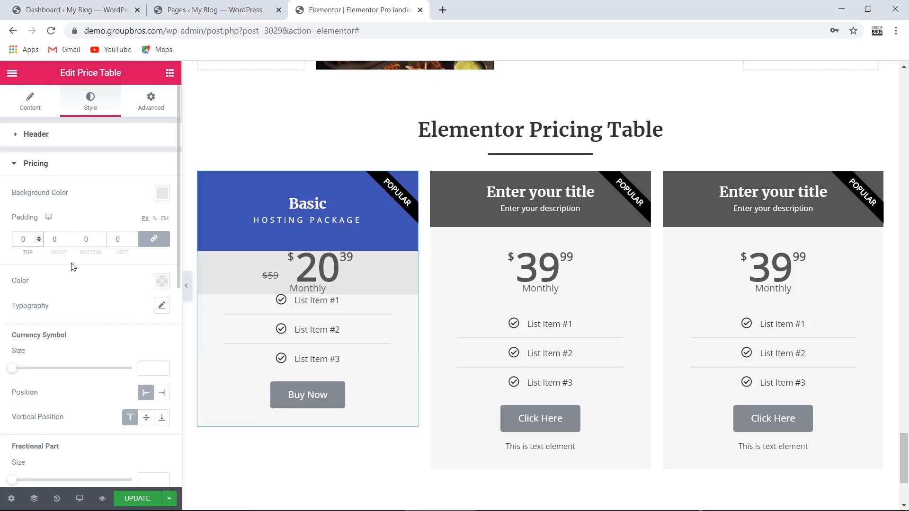
text(2)
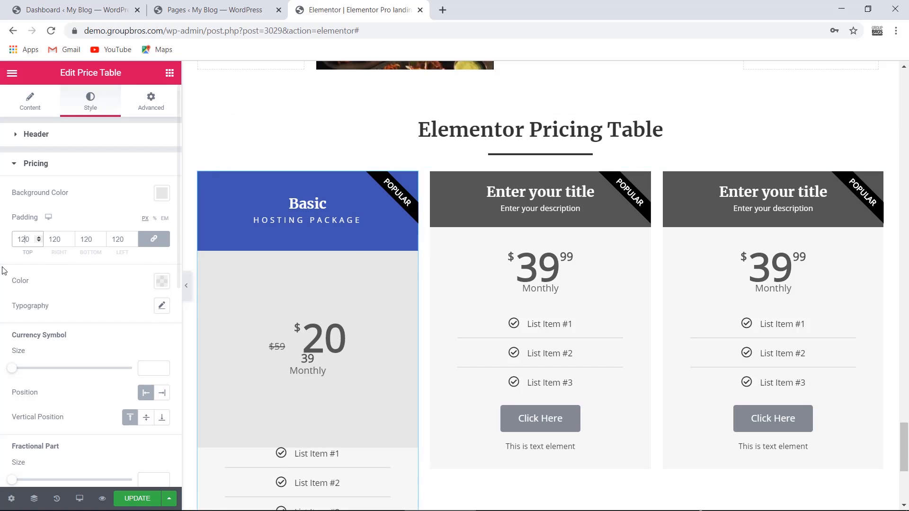
key(BackSpace)
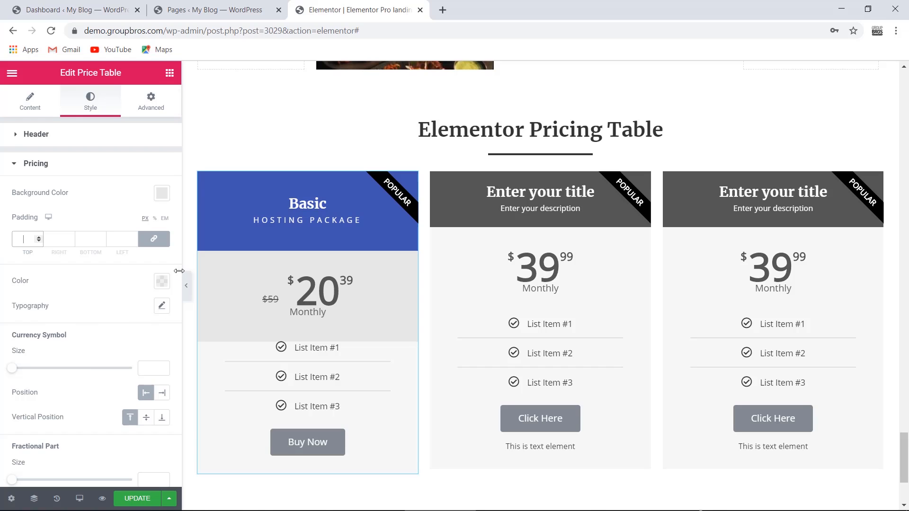
- Set the size of the Basic price's currency symbol to 48
drag(177, 268, 178, 300)
drag(14, 308, 105, 308)
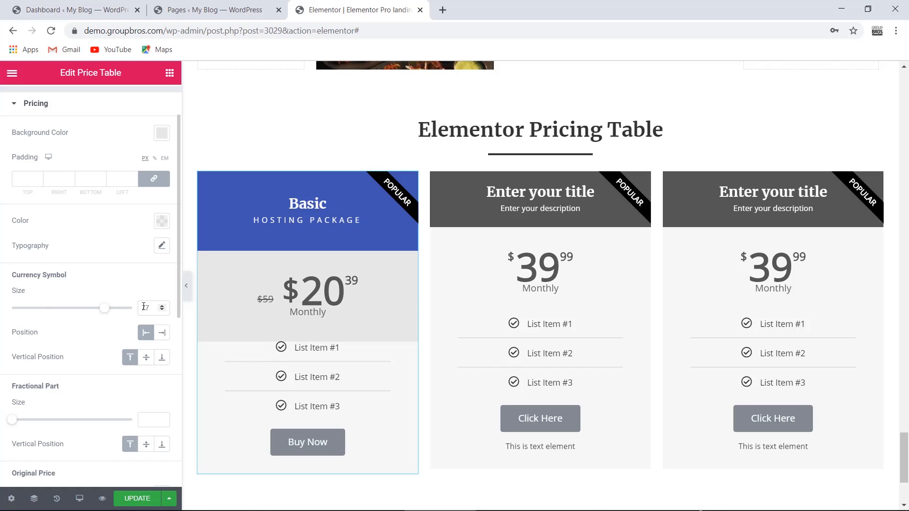
drag(105, 308, 70, 309)
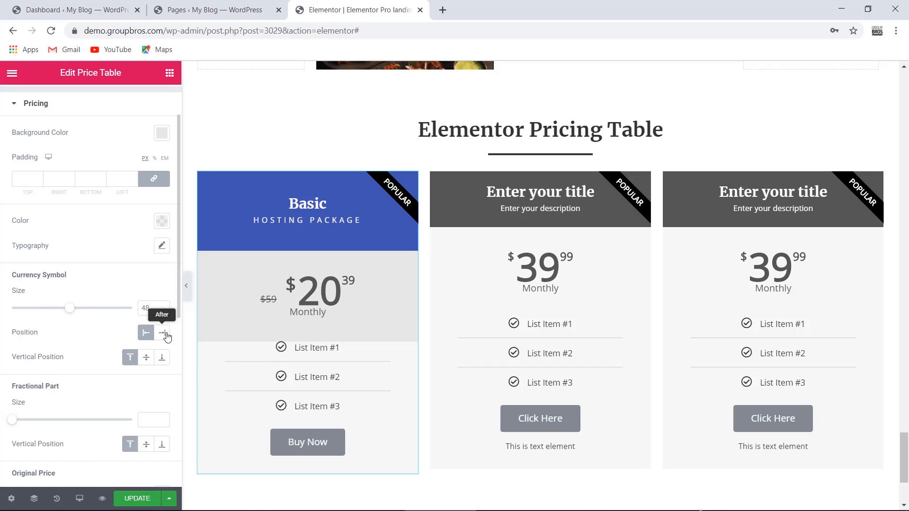
- Try the currency symbol after the Basic price and return its position to Before
drag(37, 275, 70, 282)
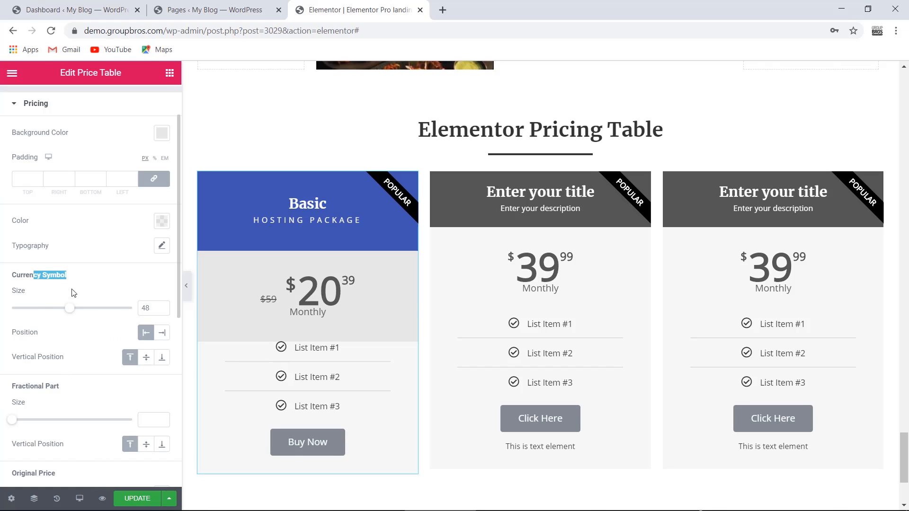
click(163, 334)
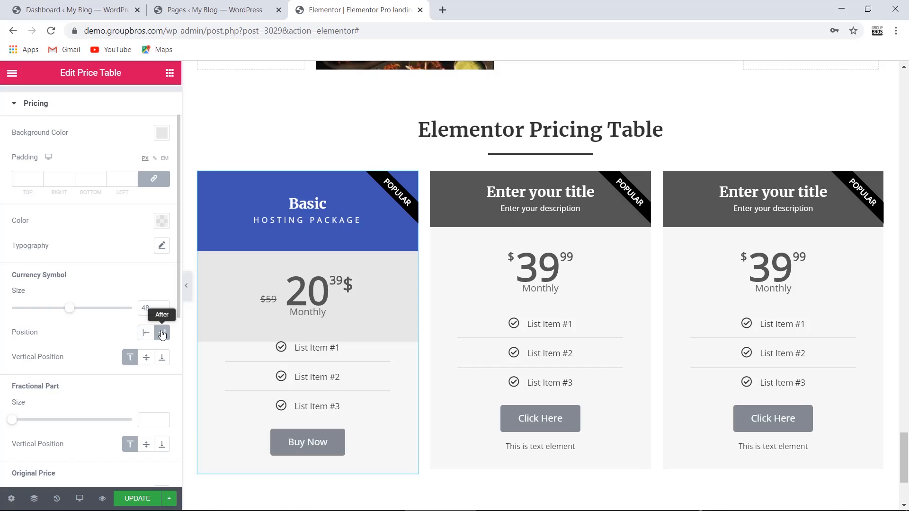
click(163, 334)
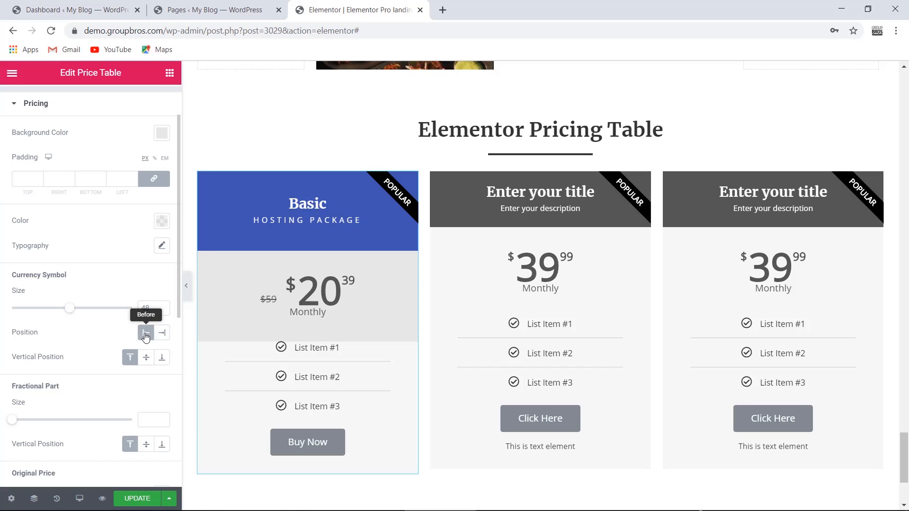
click(162, 335)
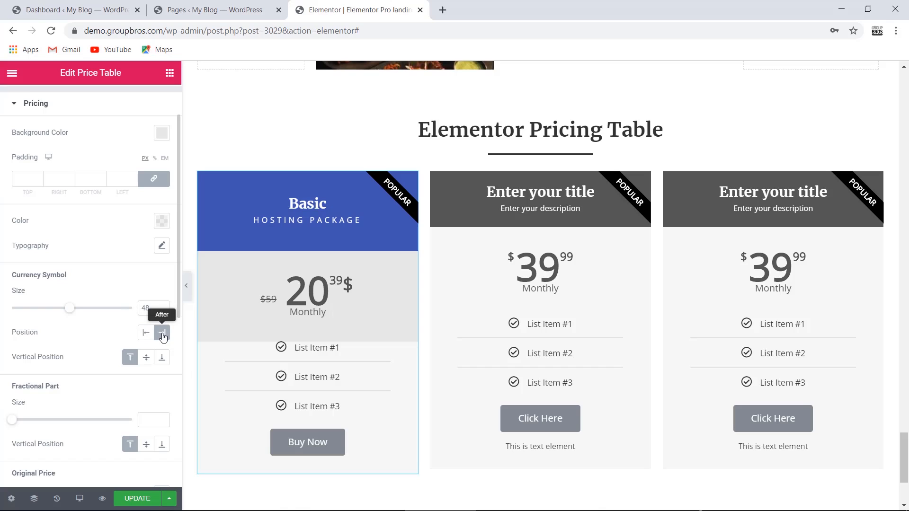
click(146, 333)
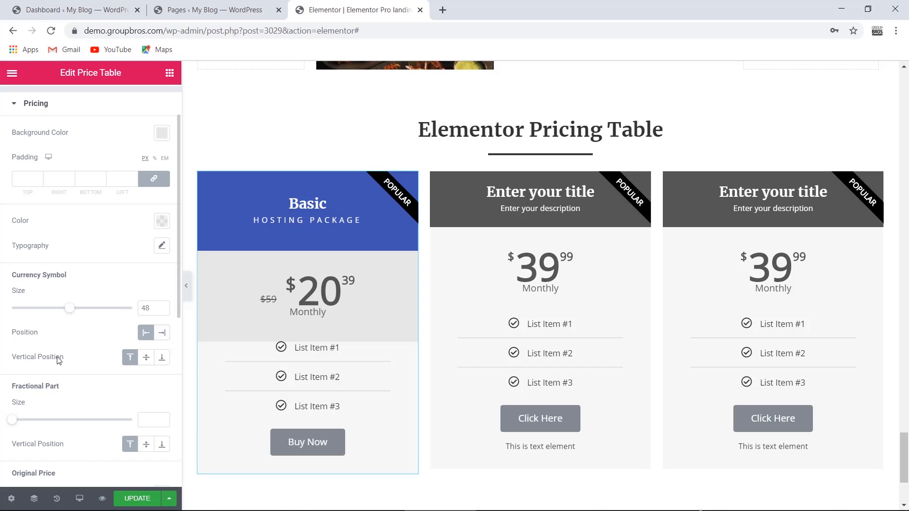
- Try the Bottom and Middle vertical positions for the currency symbol and return it to Top
click(162, 359)
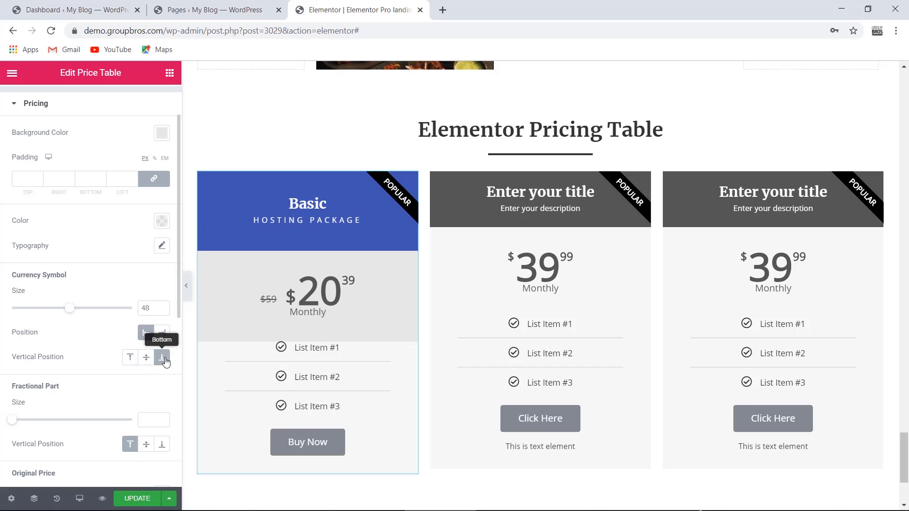
click(129, 360)
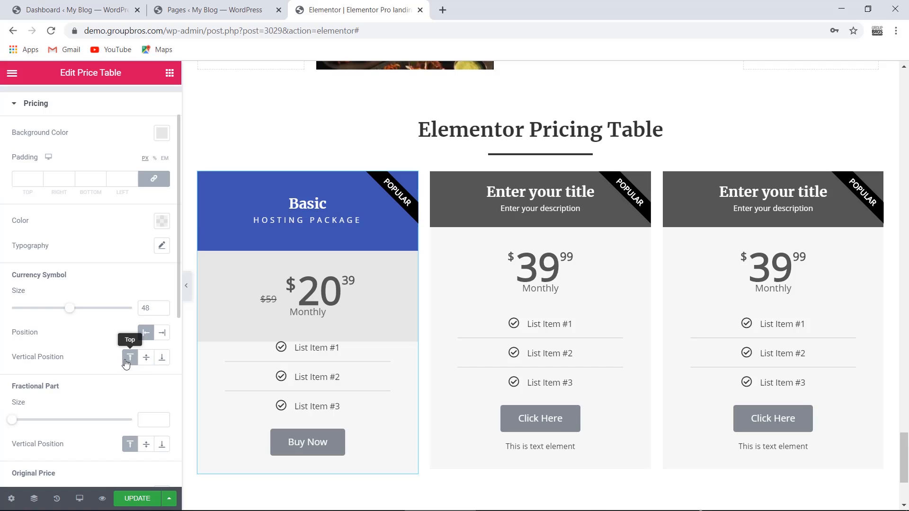
click(146, 362)
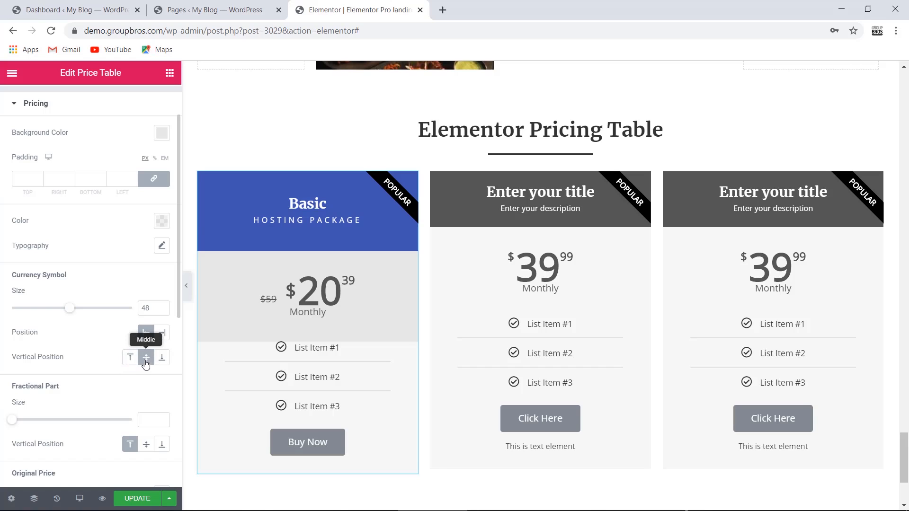
click(162, 362)
click(133, 361)
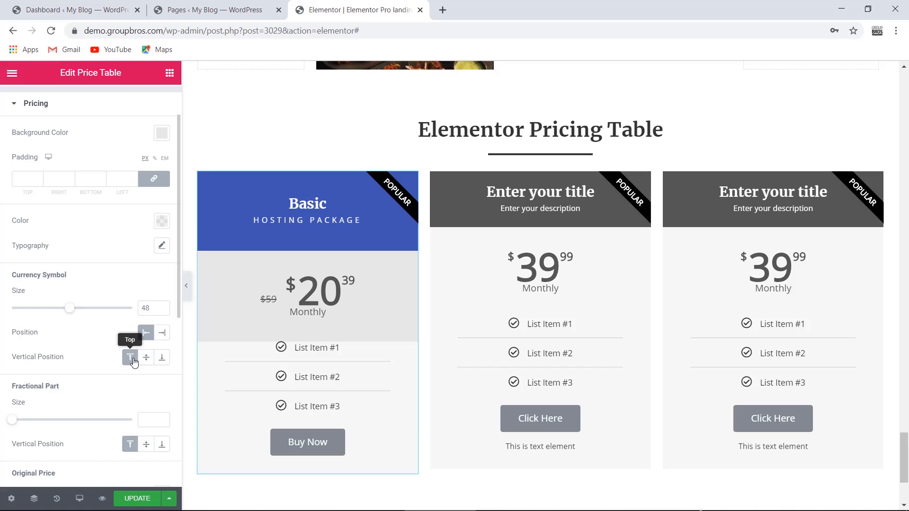
- Set the Basic price's fractional part to size 28, try its vertical alignments and leave it at Top
click(28, 420)
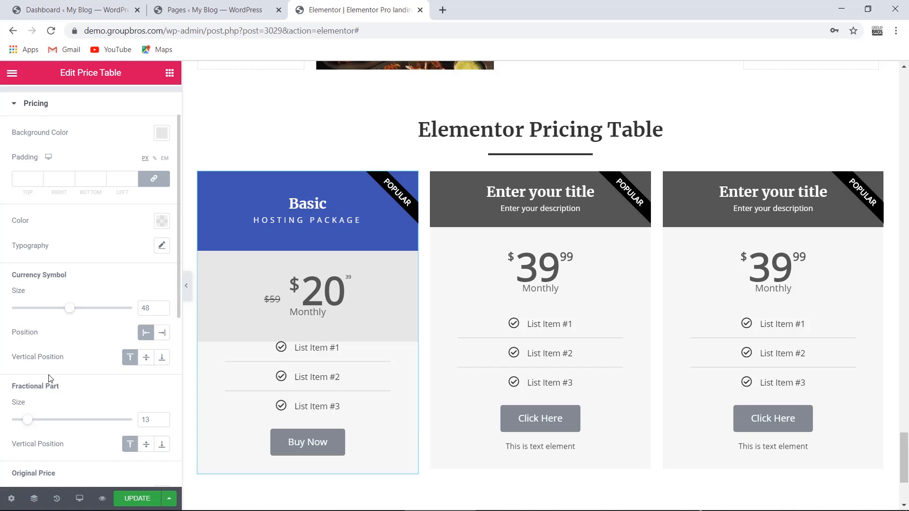
mouse_move(29, 420)
mouse_down()
mouse_move(73, 418)
mouse_move(45, 420)
mouse_up()
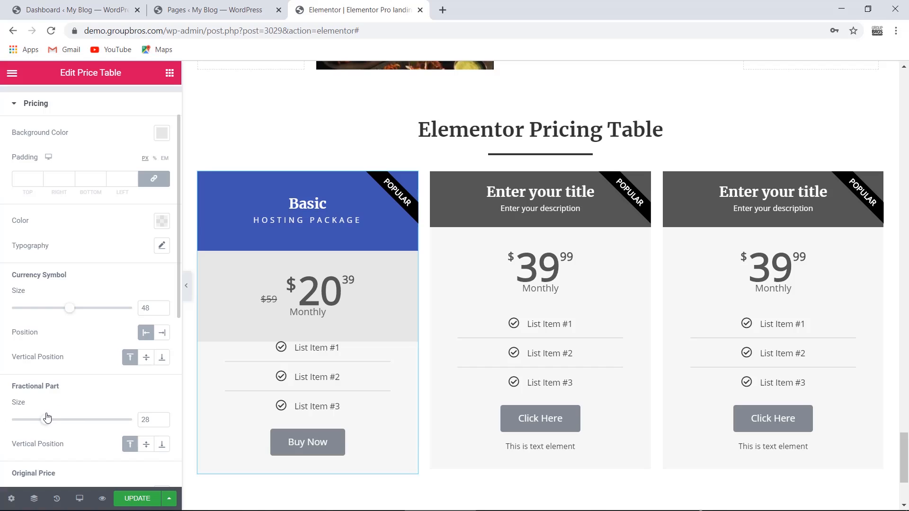
click(163, 447)
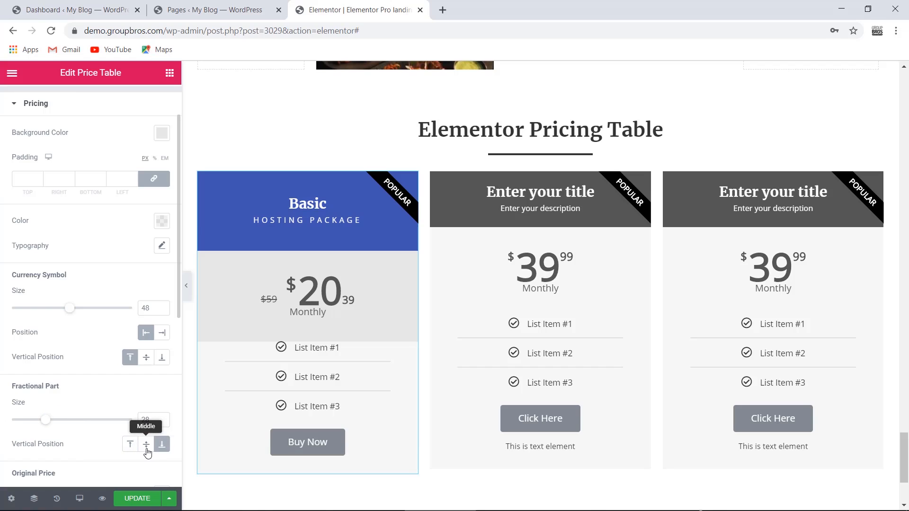
click(147, 449)
click(130, 444)
- Colour the Basic table's Monthly period text with the dark blue preset (#4054B2)
scroll(28, 353, down, 5)
drag(16, 351, 34, 353)
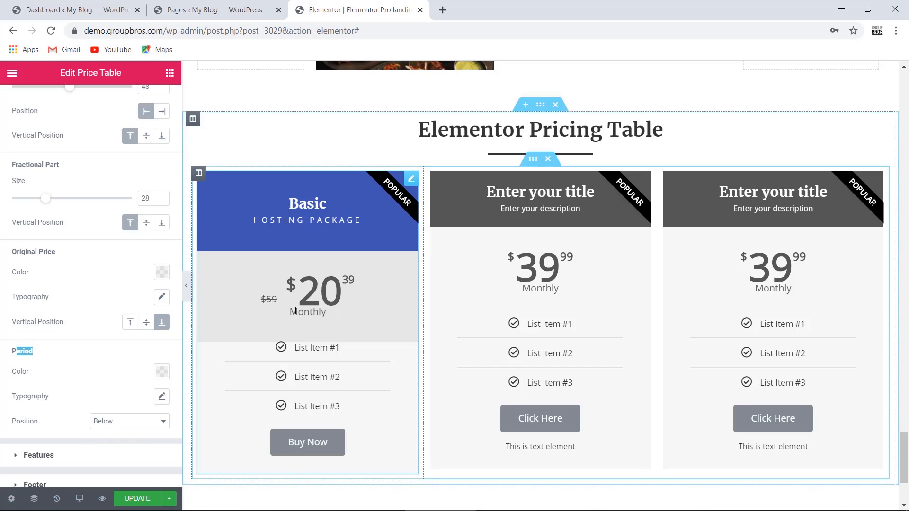
click(161, 371)
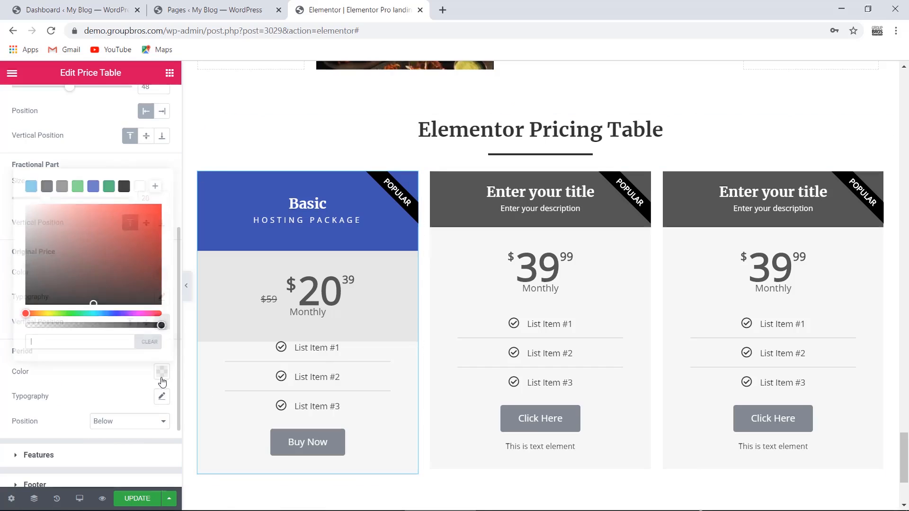
drag(118, 294, 160, 203)
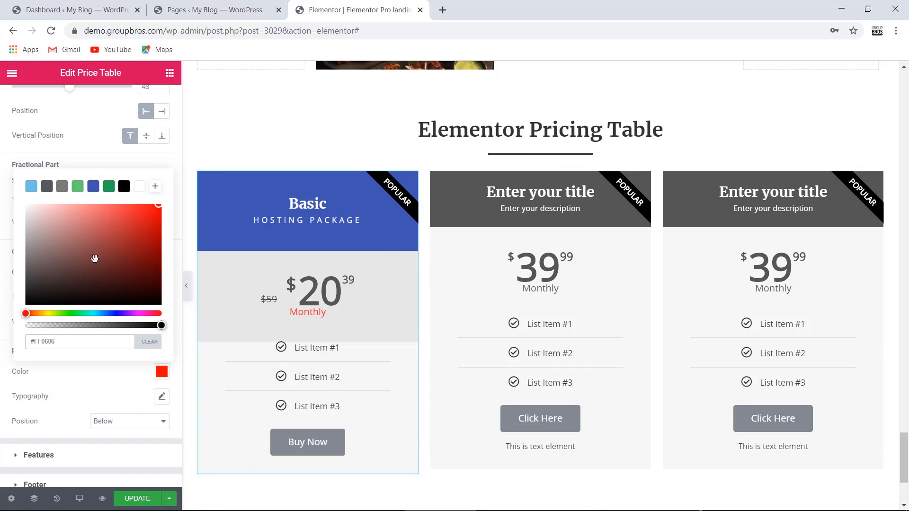
click(94, 187)
click(162, 374)
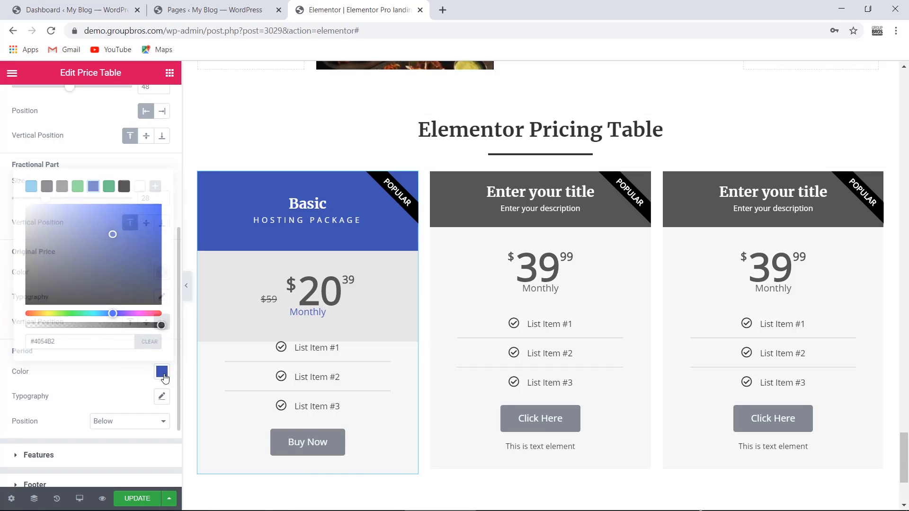
- Set the typography size of the Basic table's period text to 41 px
click(163, 400)
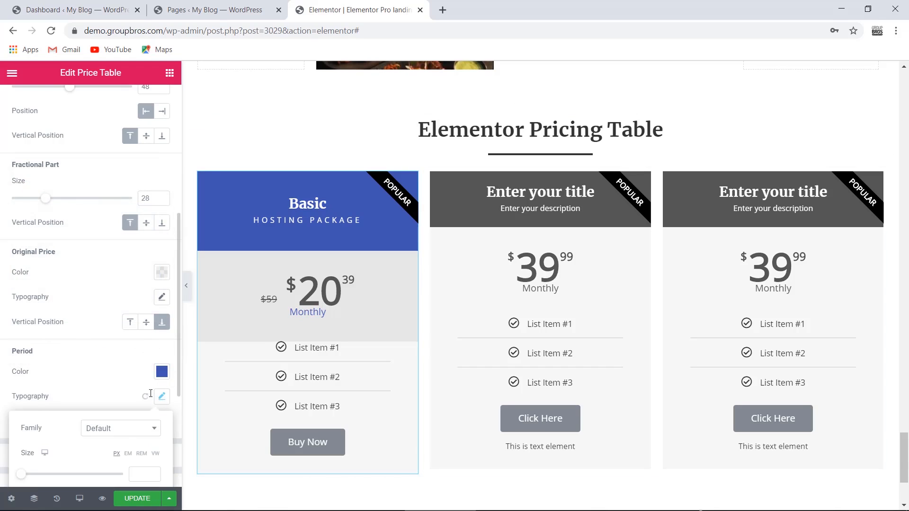
drag(25, 280, 43, 291)
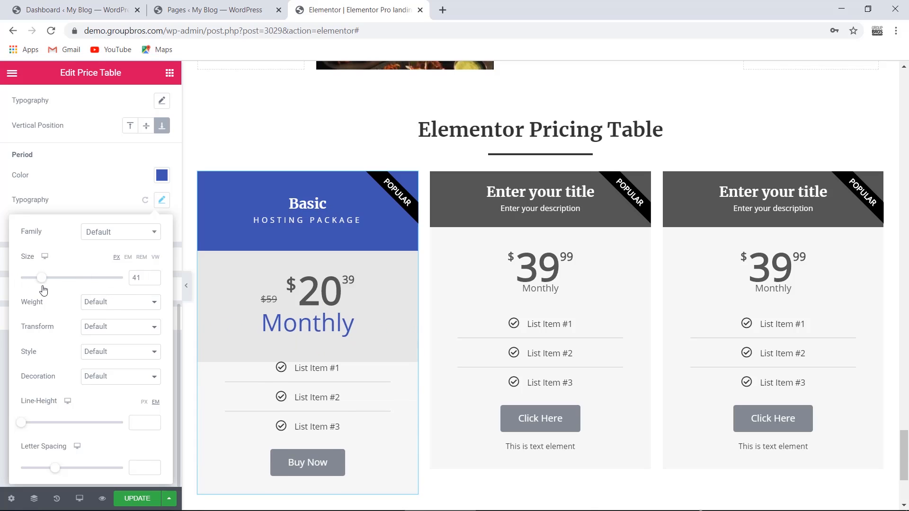
click(161, 201)
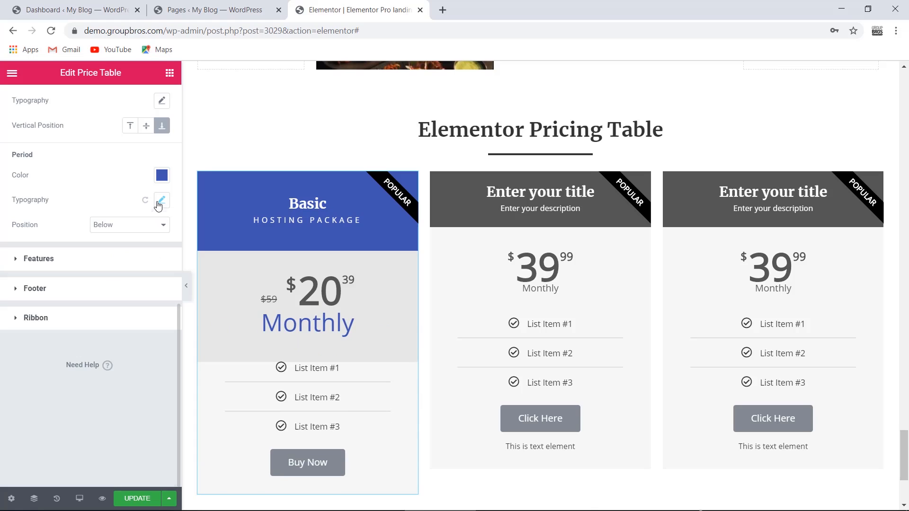
- Try placing the period text beside the Basic price and return its position to Below
drag(16, 226, 39, 232)
click(148, 230)
click(151, 242)
scroll(150, 247, up, 2)
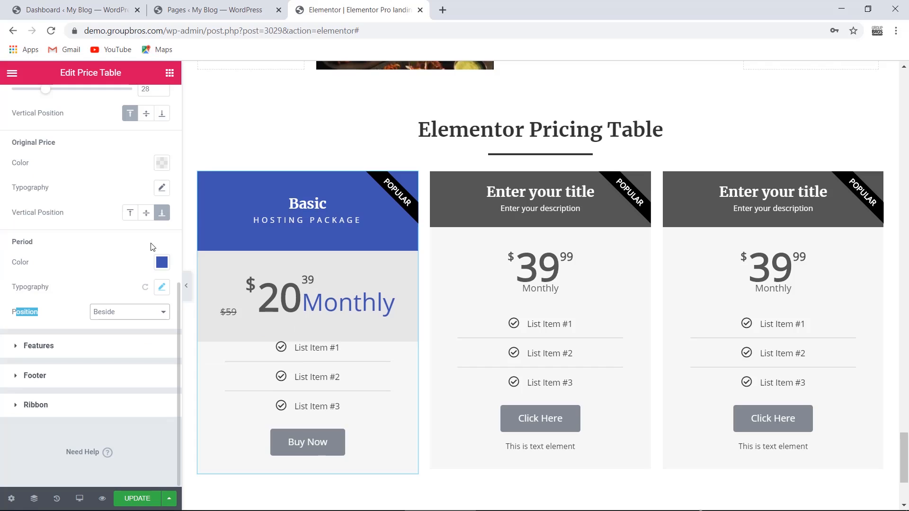
click(146, 312)
click(131, 331)
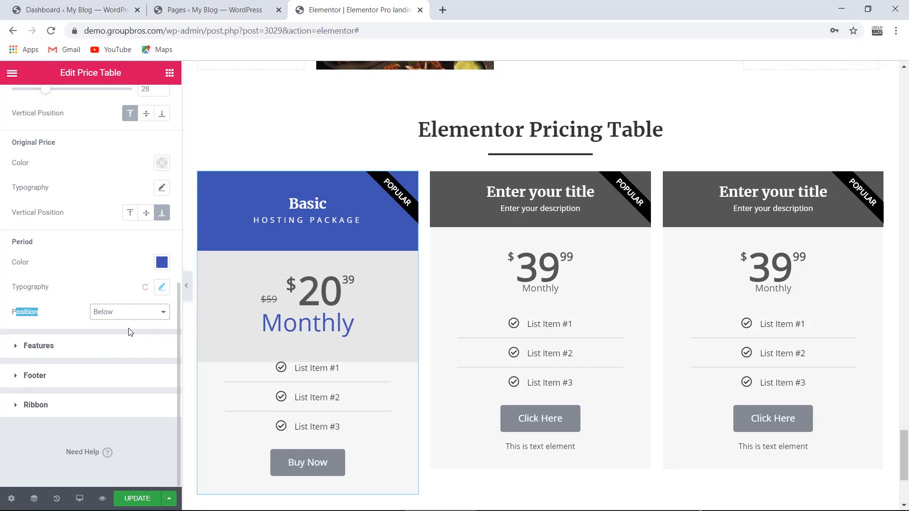
click(54, 320)
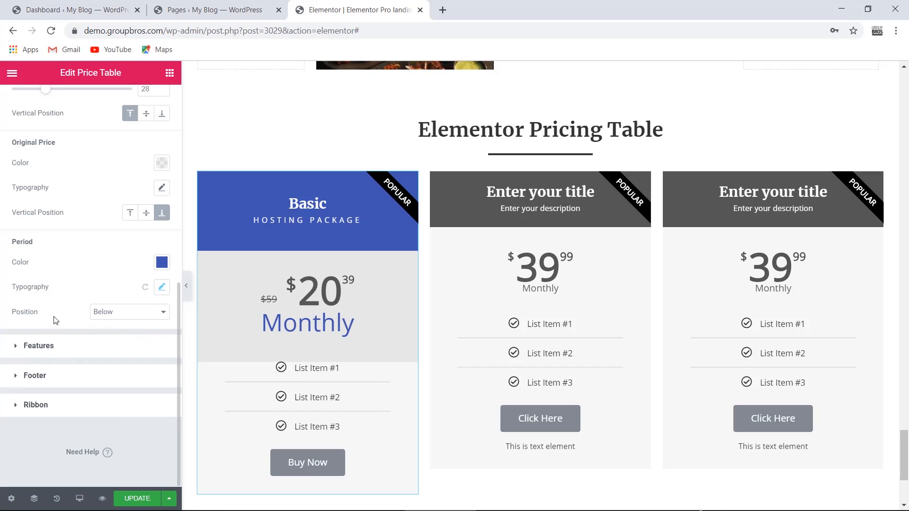
- Unlink the padding sides of the Basic table's features section and set its top padding to 30 px
click(56, 354)
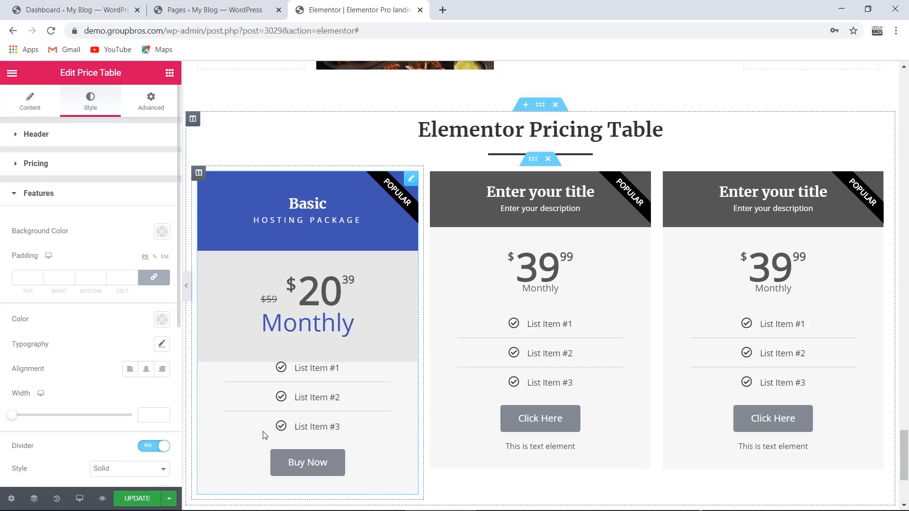
click(22, 279)
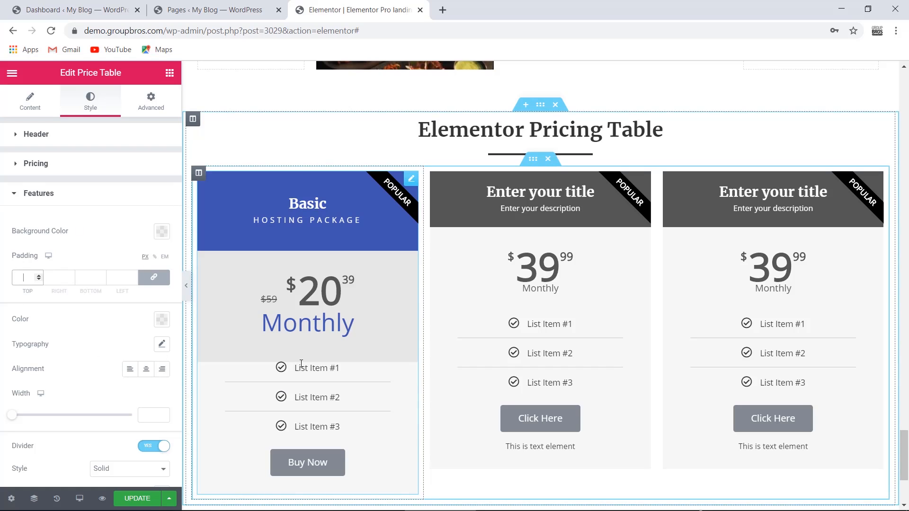
click(152, 280)
click(16, 280)
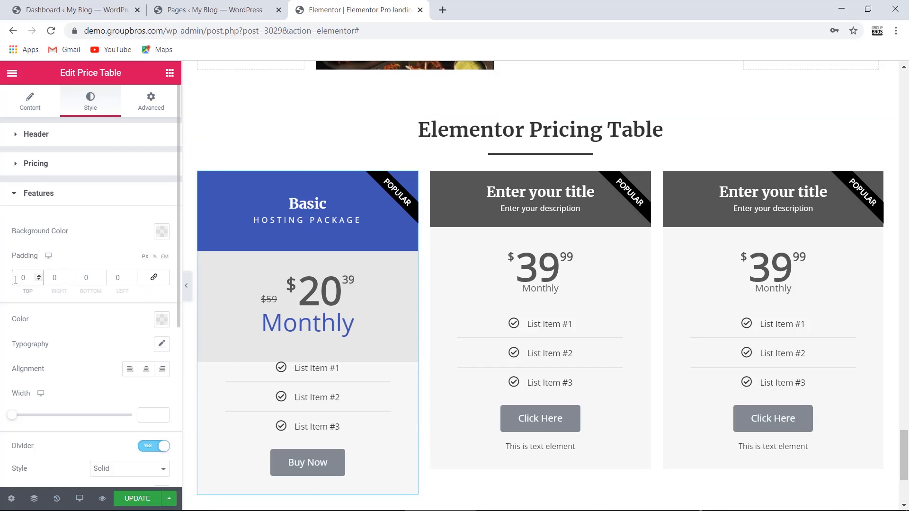
text(5)
key(BackSpace)
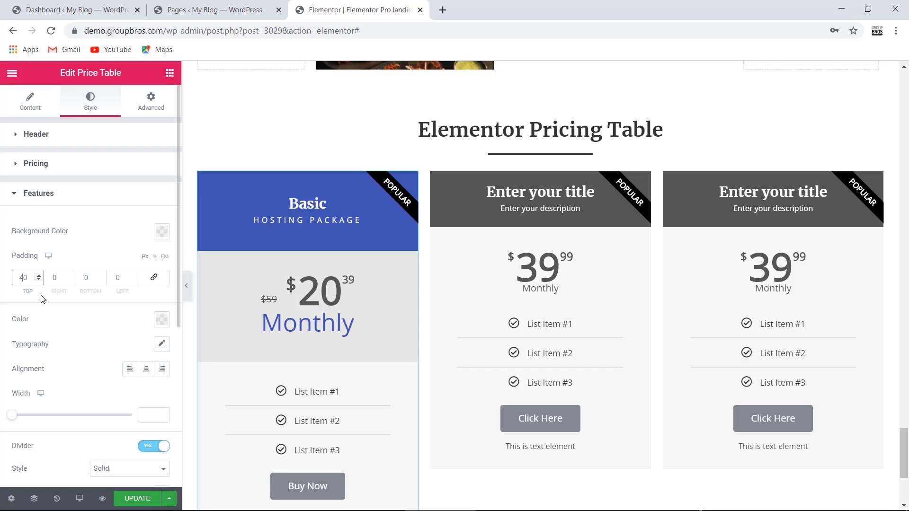
text(3)
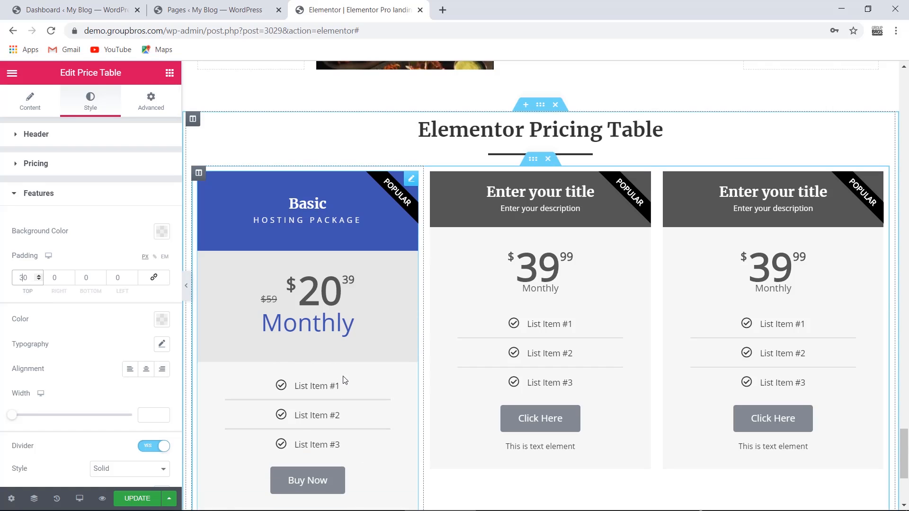
- Try left alignment for the Basic table's features list, then set its alignment to Center
scroll(345, 381, down, 4)
click(89, 328)
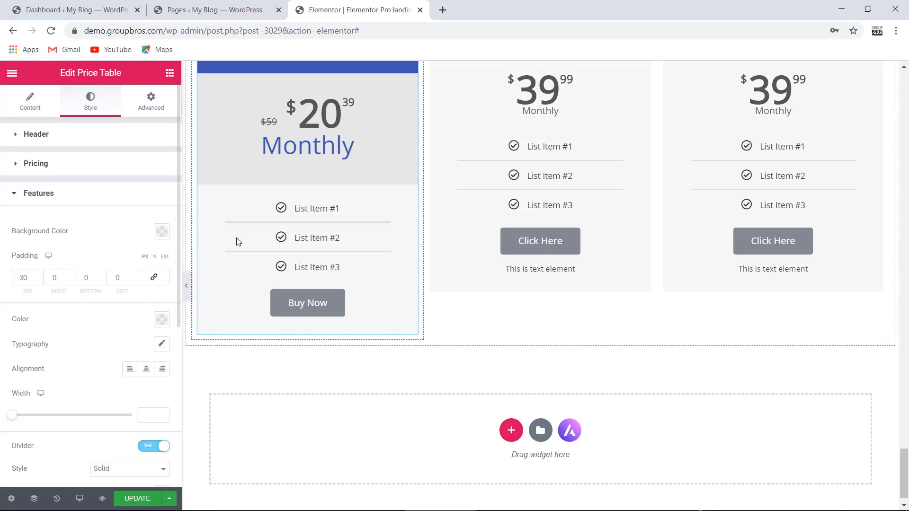
click(162, 320)
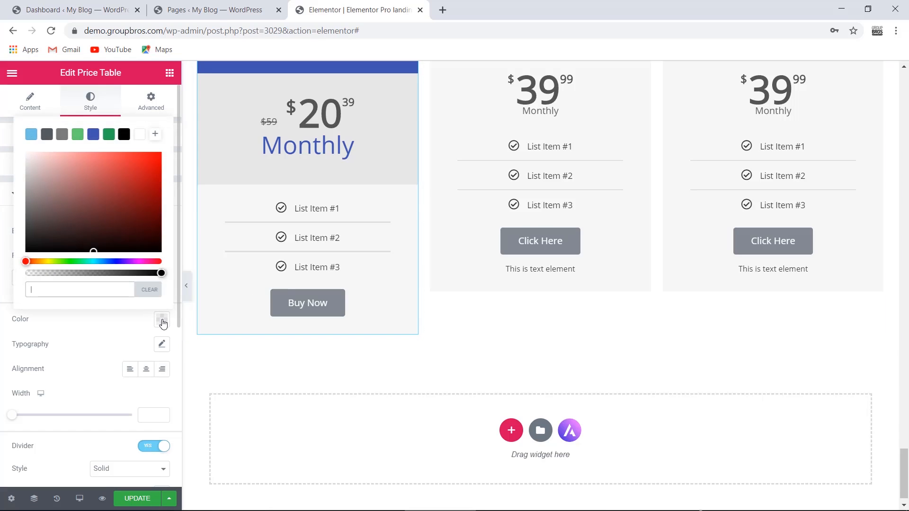
click(124, 324)
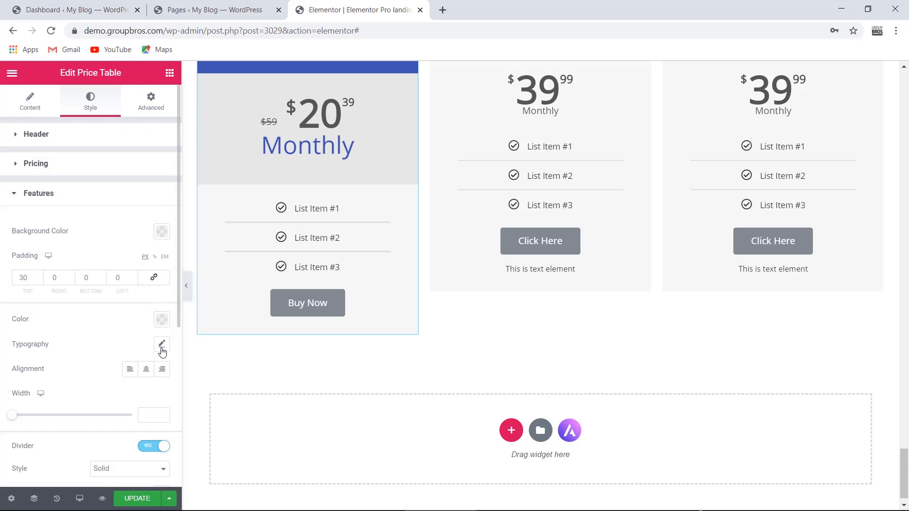
click(131, 370)
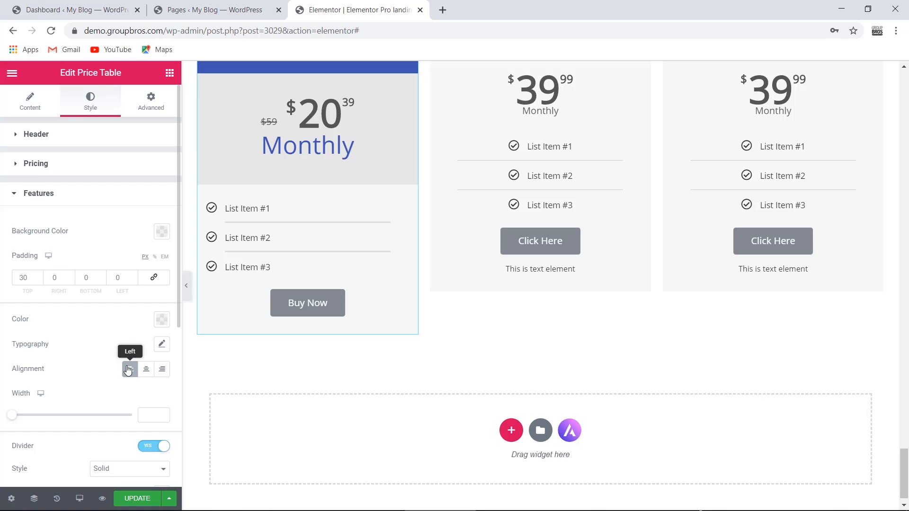
click(145, 373)
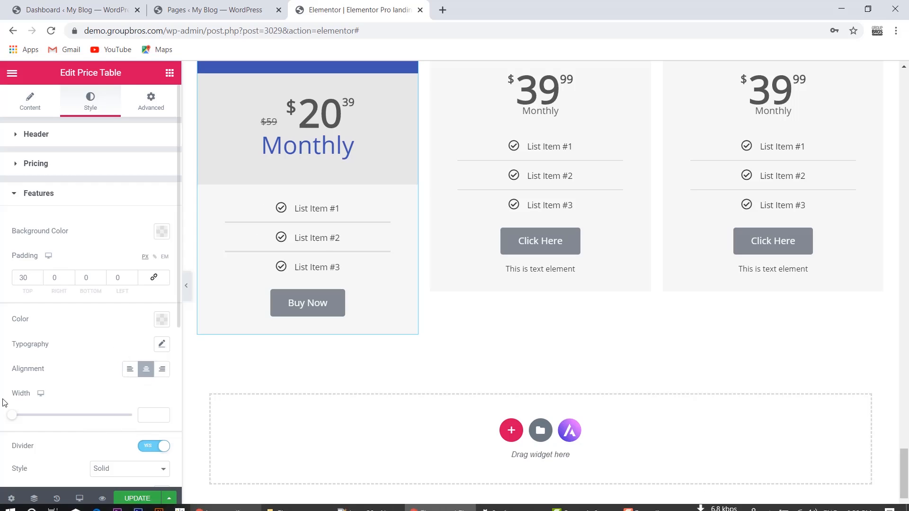
- Try a width of 54 for the Basic table's features list and clear the value again
drag(10, 417, 75, 419)
double_click(145, 415)
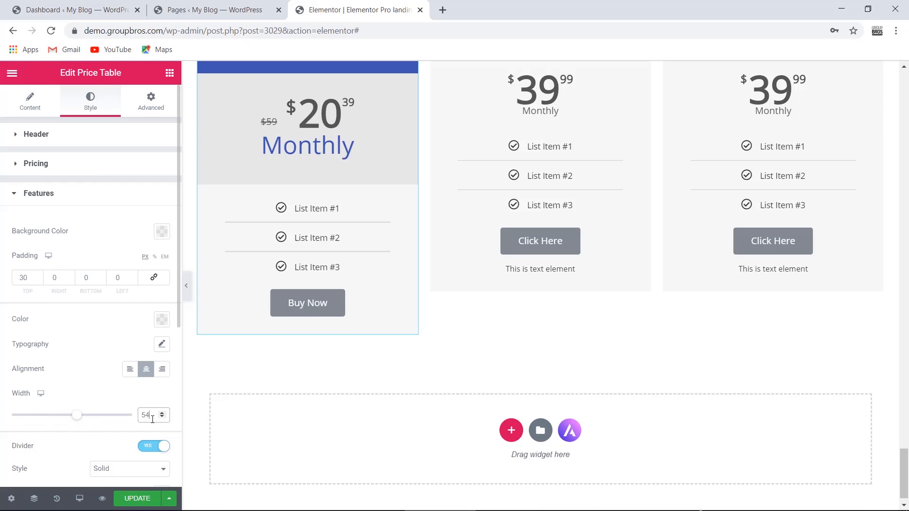
key(BackSpace)
- Switch the divider of the Basic table's features list off and back on
scroll(178, 290, down, 3)
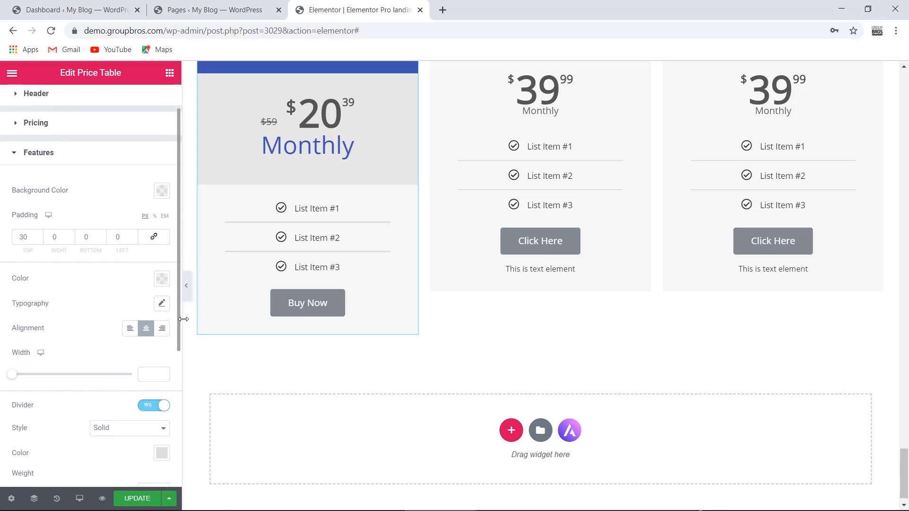
scroll(183, 377, down, 1)
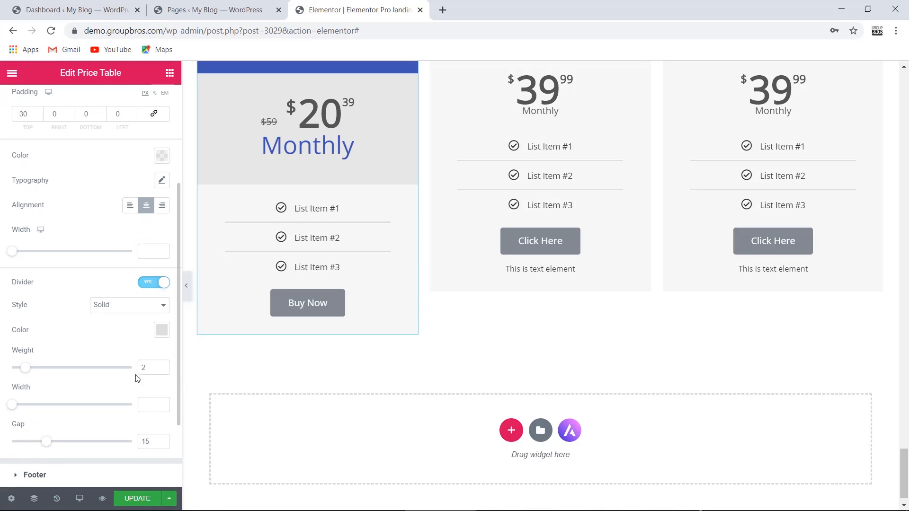
click(158, 283)
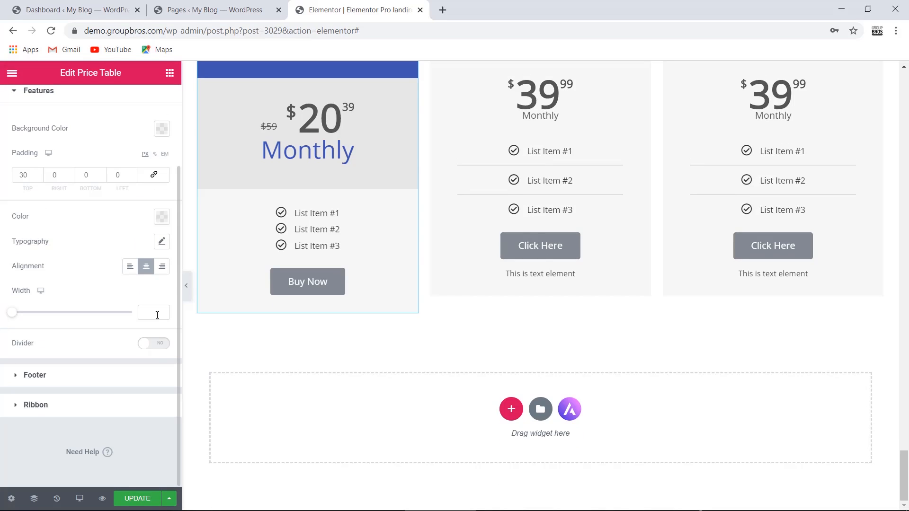
click(158, 349)
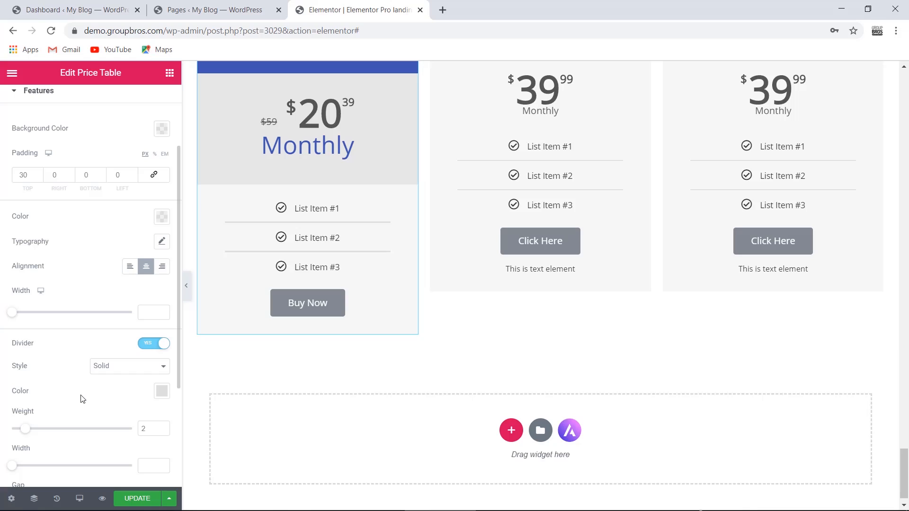
- Try a Dotted features divider with weight 3 and width 34 in the Basic table, then return its style to Solid
click(129, 367)
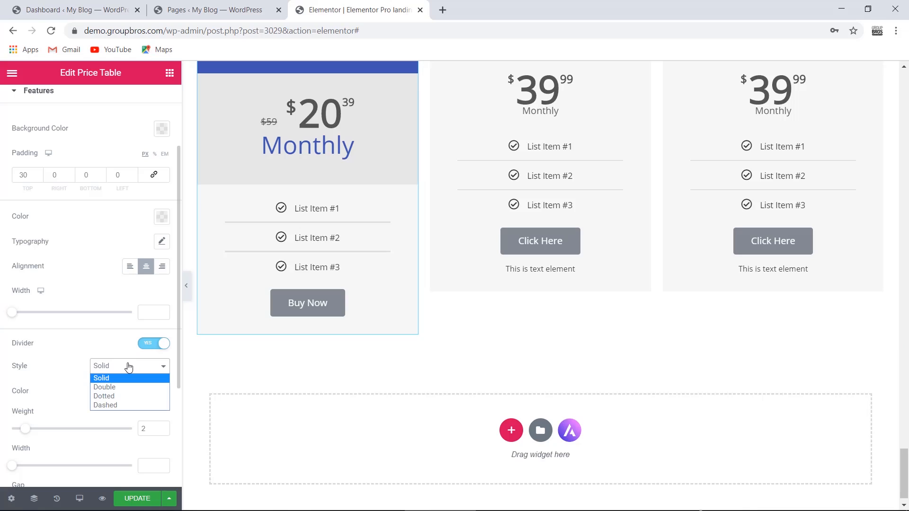
click(125, 396)
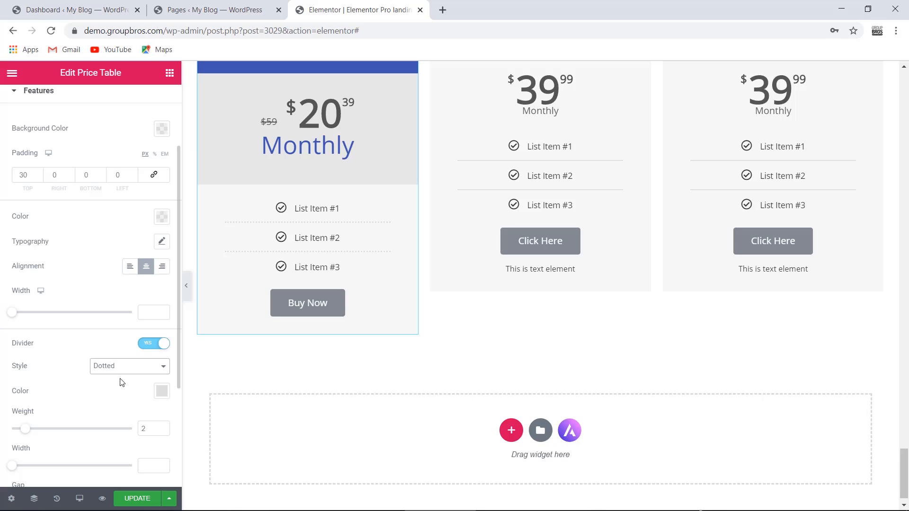
scroll(38, 415, down, 3)
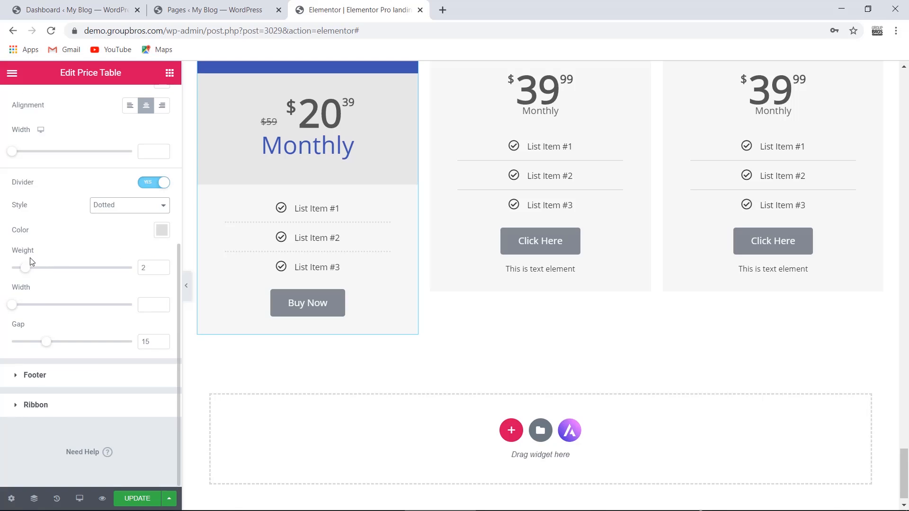
drag(25, 268, 52, 308)
click(126, 208)
click(126, 216)
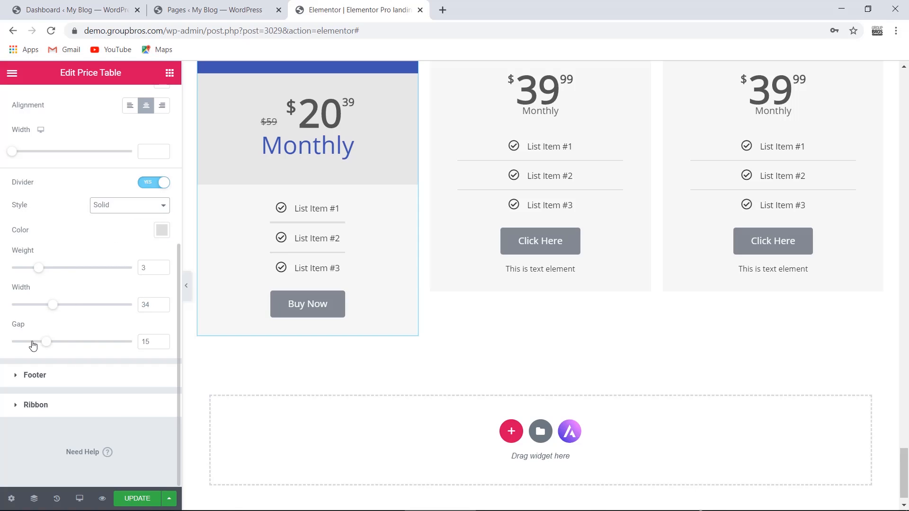
- Set the Basic table's features divider to gap 13, weight 1 and width 73
mouse_move(46, 343)
mouse_down()
mouse_move(92, 349)
mouse_move(36, 349)
mouse_move(67, 349)
mouse_move(46, 349)
mouse_up()
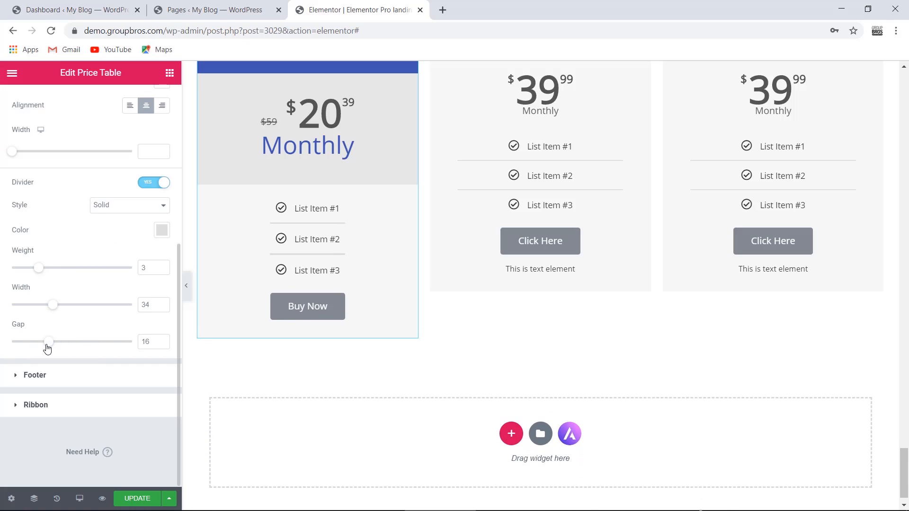
drag(48, 349, 40, 349)
drag(40, 268, 4, 277)
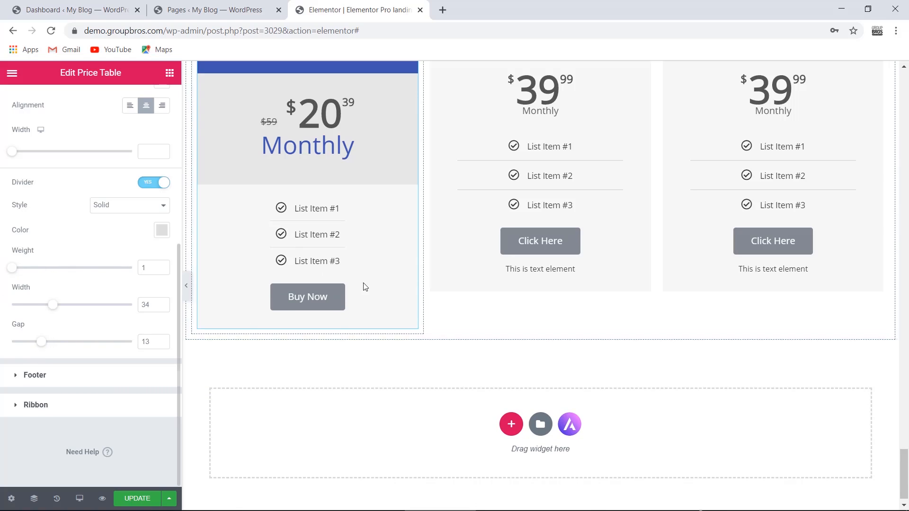
drag(51, 303, 99, 317)
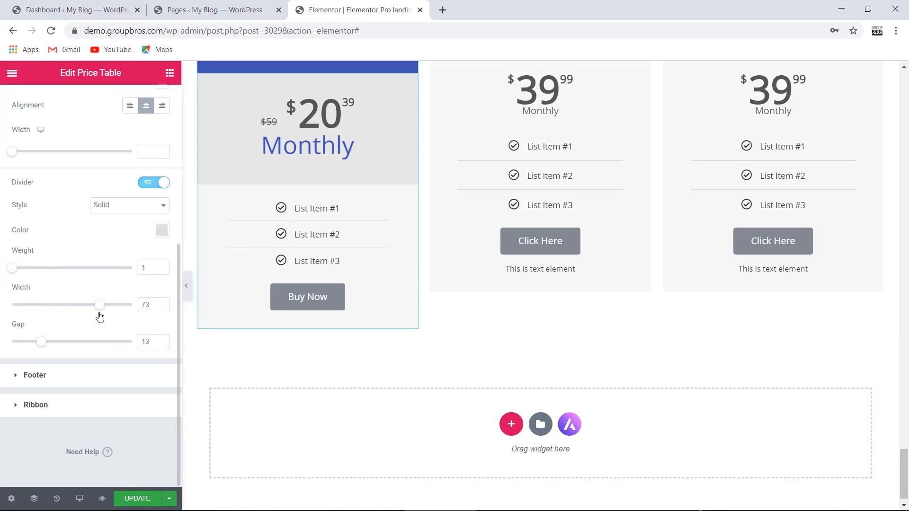
- Try a red background and the light green preset (#61CE70) on the Basic table's footer
click(35, 375)
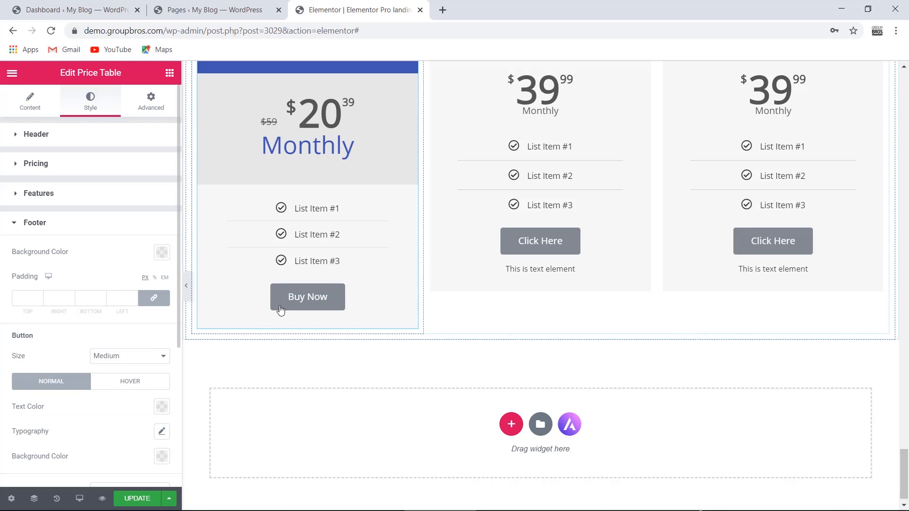
click(161, 252)
drag(48, 315, 156, 310)
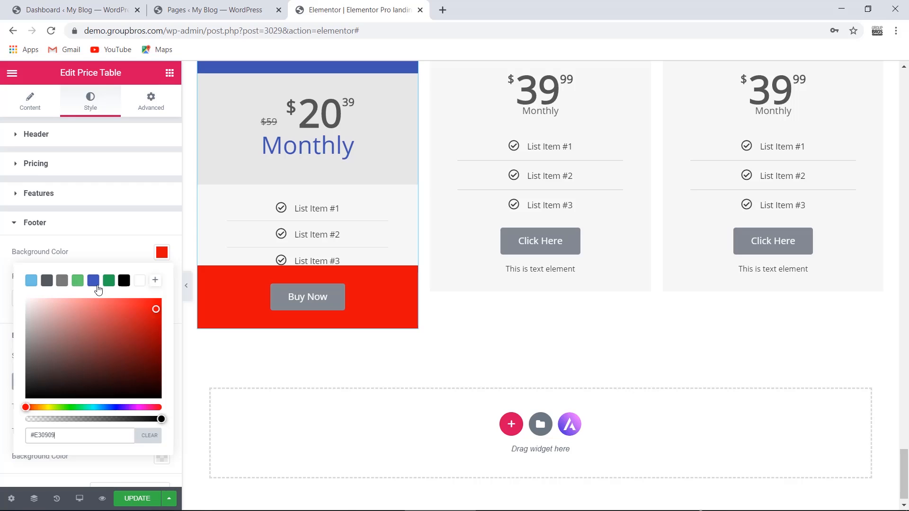
click(76, 283)
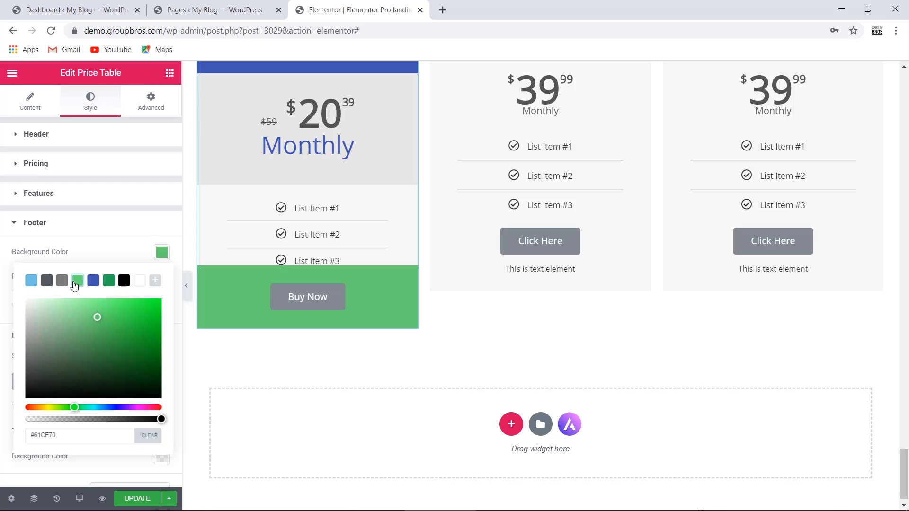
scroll(304, 303, up, 4)
scroll(304, 302, down, 4)
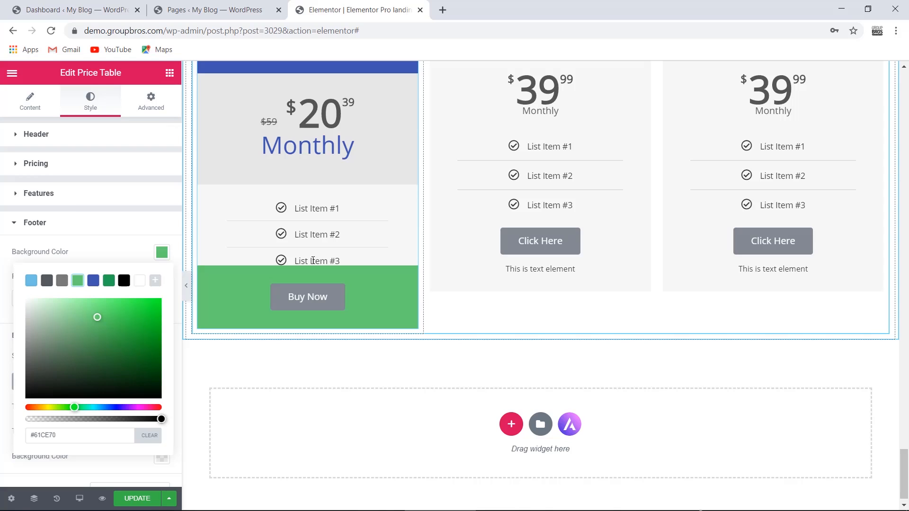
- Set the bottom padding of the Basic table's features section to 30 px
click(64, 194)
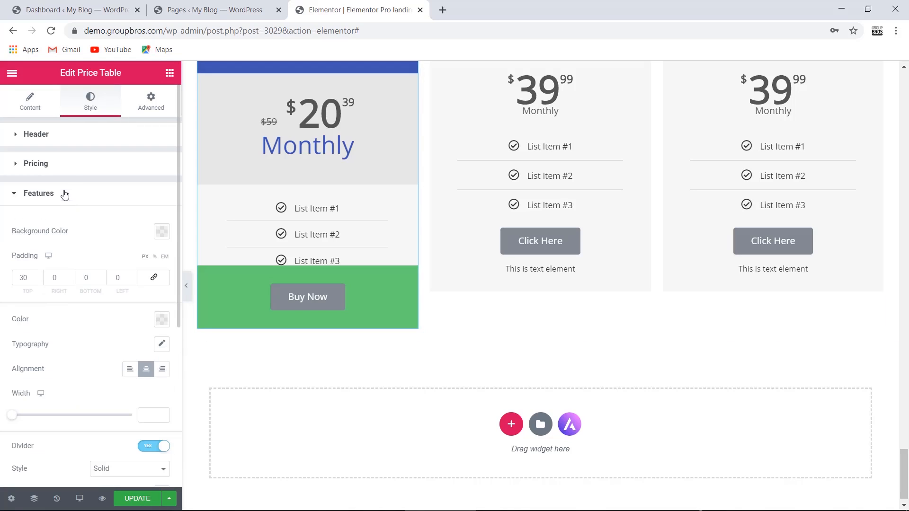
scroll(69, 272, down, 5)
scroll(69, 271, up, 5)
click(88, 277)
text(30)
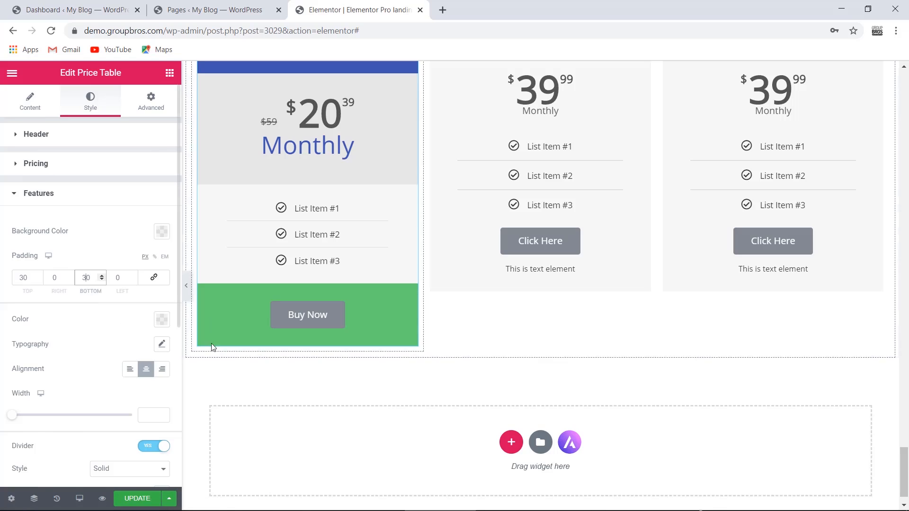
- Colour the Basic table's footer background with the dark blue preset (#4054B2)
scroll(91, 322, down, 6)
click(47, 380)
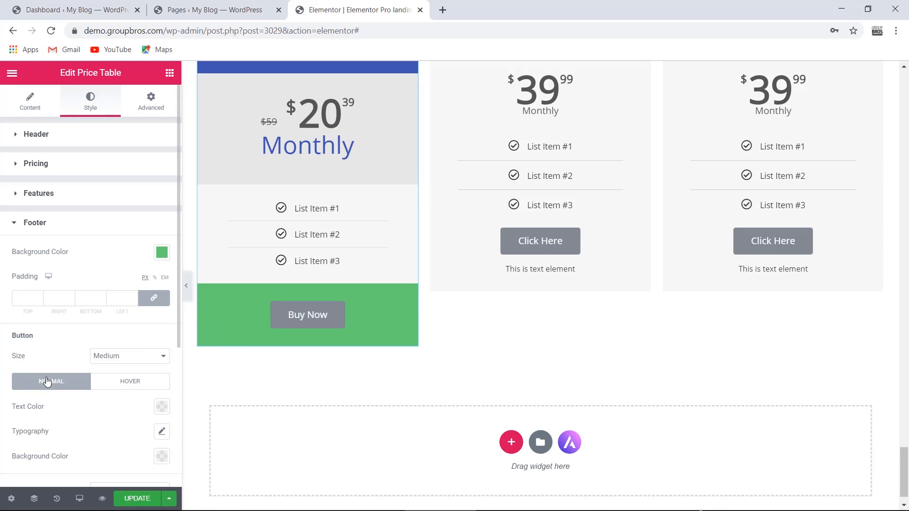
click(161, 253)
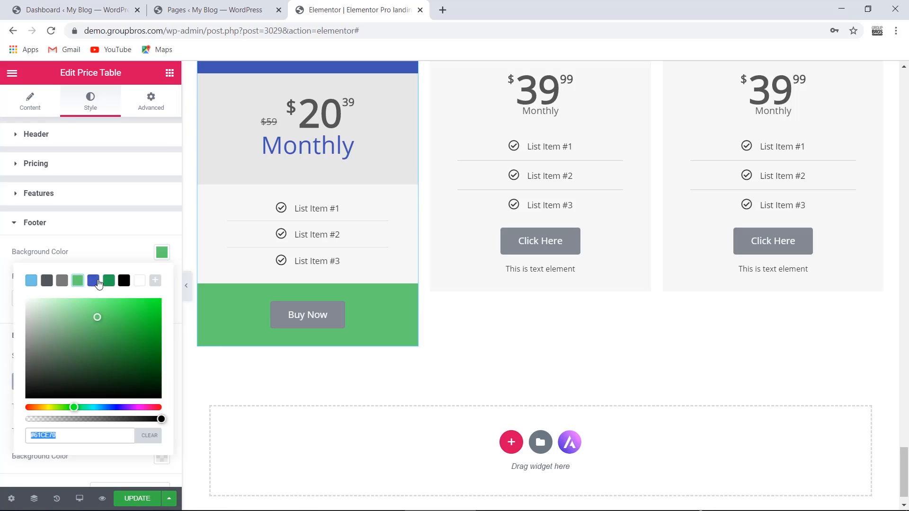
click(93, 281)
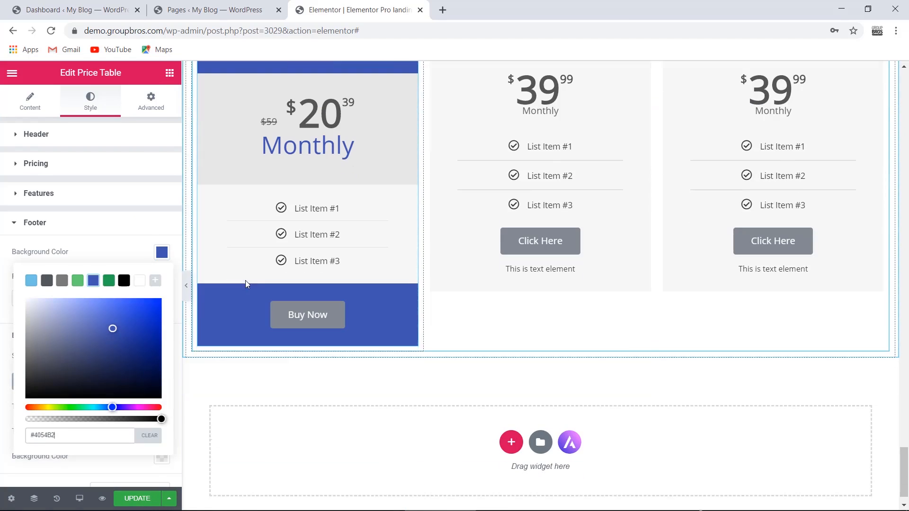
click(162, 252)
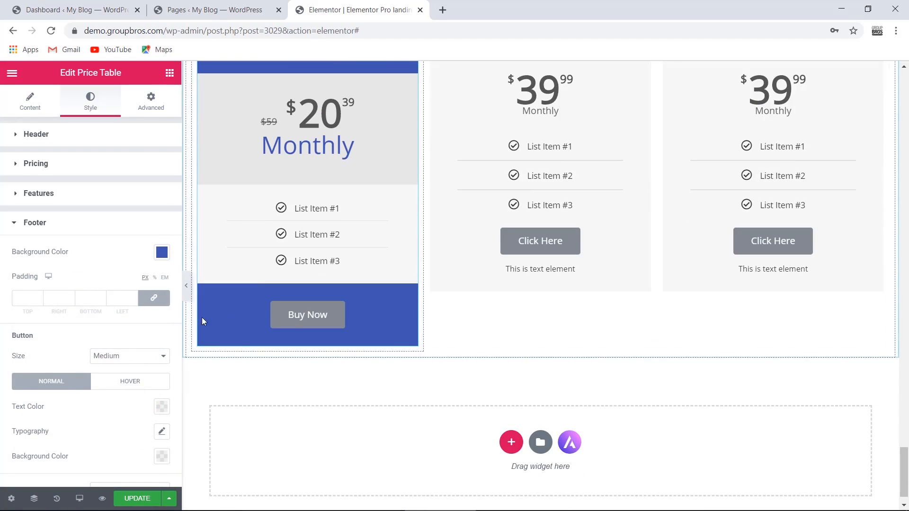
- Set the background of the Basic table's Buy Now button to black (#000000) after trying bright red (#FB0A0A) and the green preset (#23A455)
scroll(68, 367, down, 5)
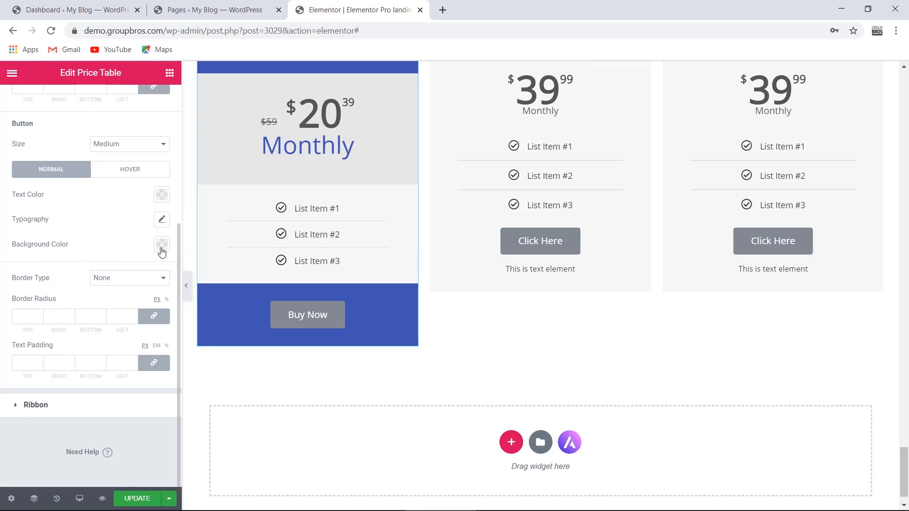
click(162, 245)
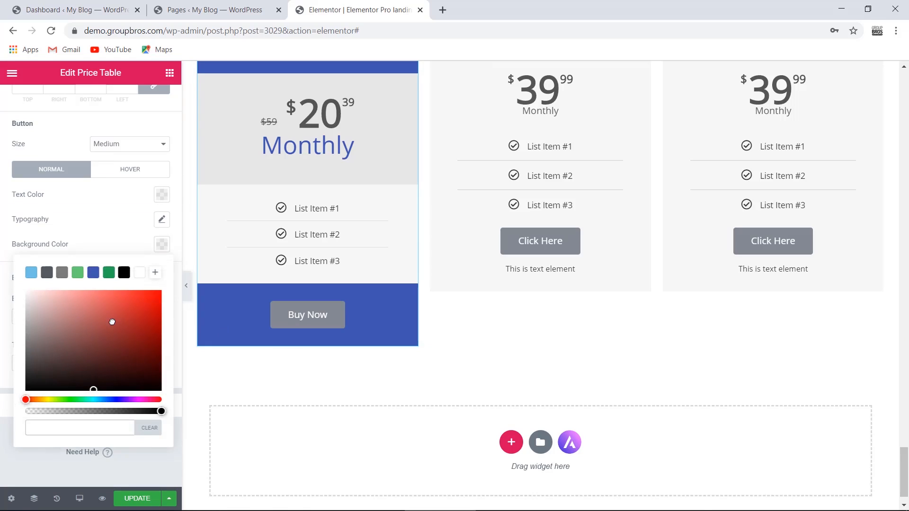
click(162, 301)
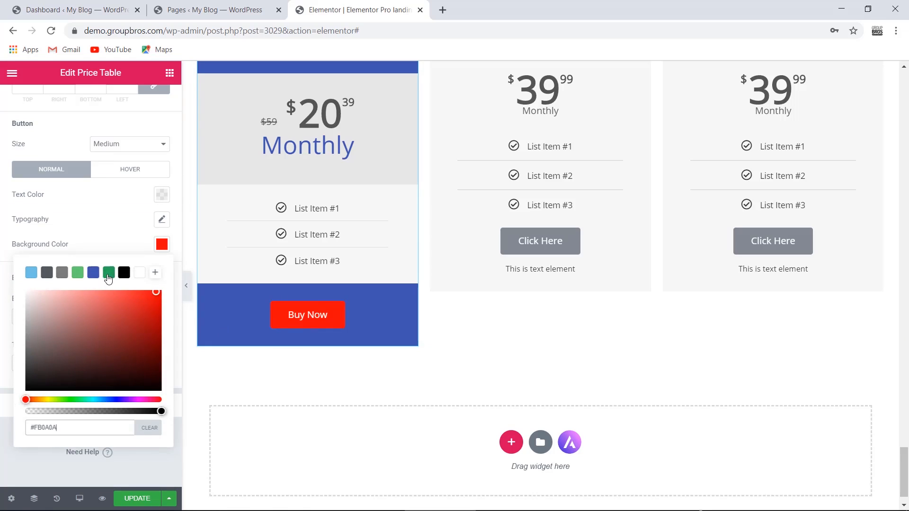
click(109, 273)
scroll(342, 319, up, 4)
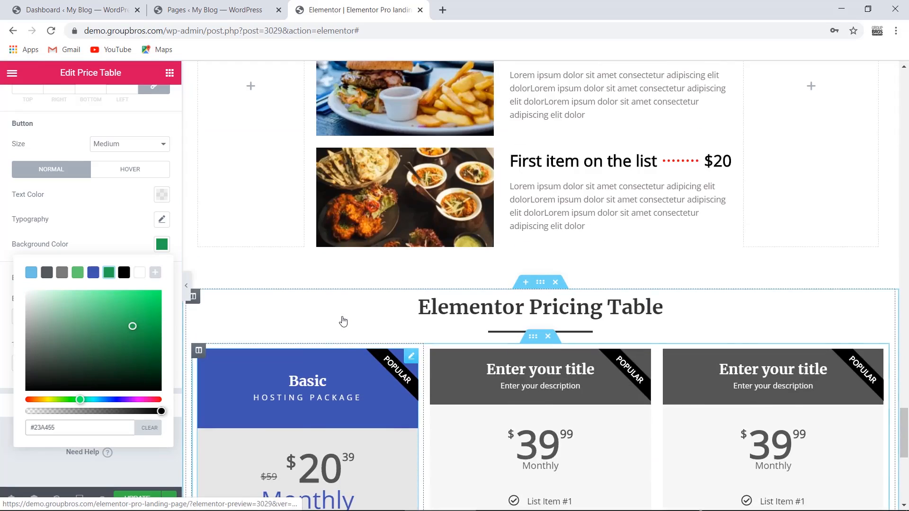
scroll(344, 322, down, 4)
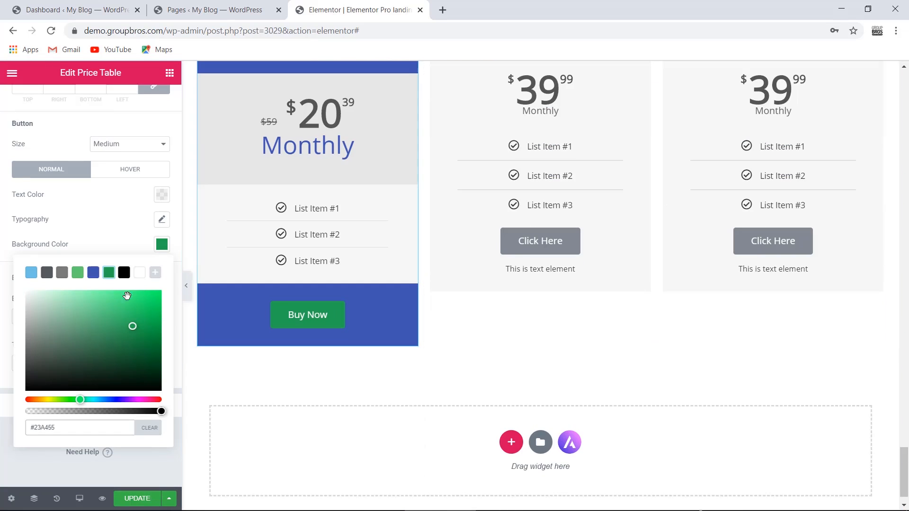
click(124, 273)
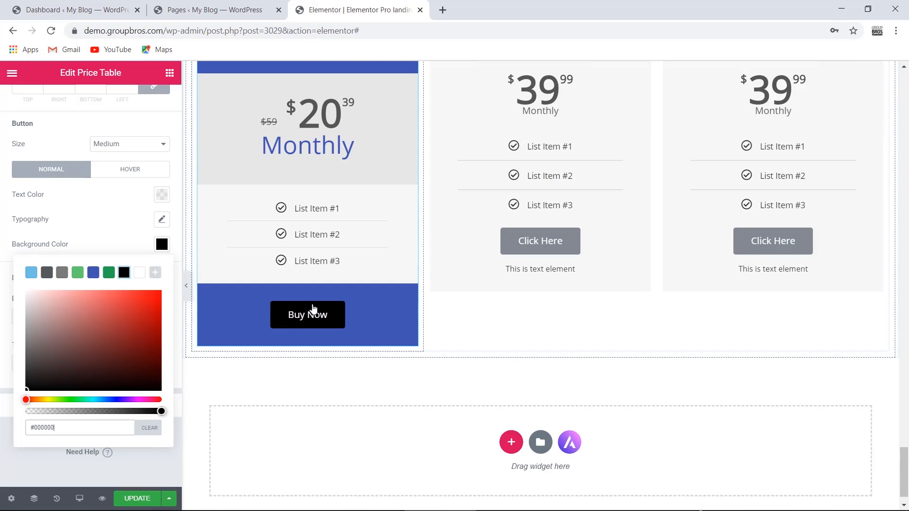
click(161, 246)
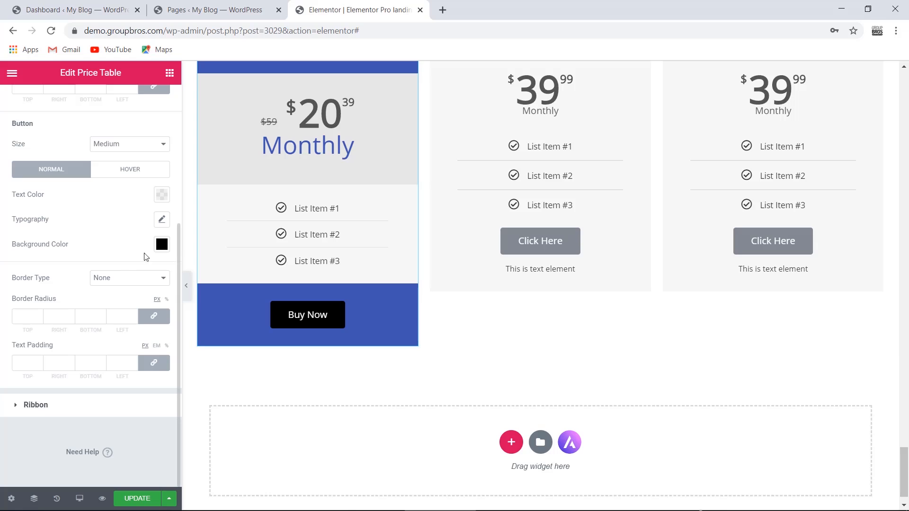
scroll(351, 306, up, 4)
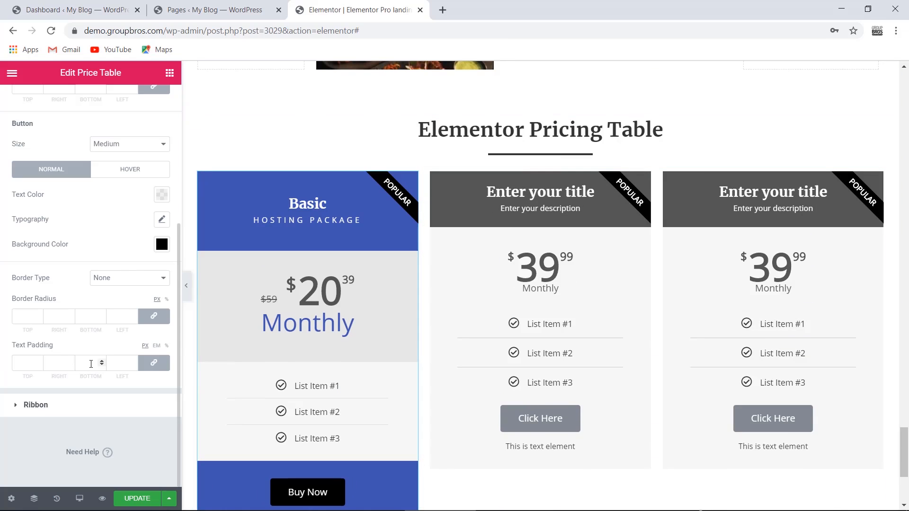
click(137, 282)
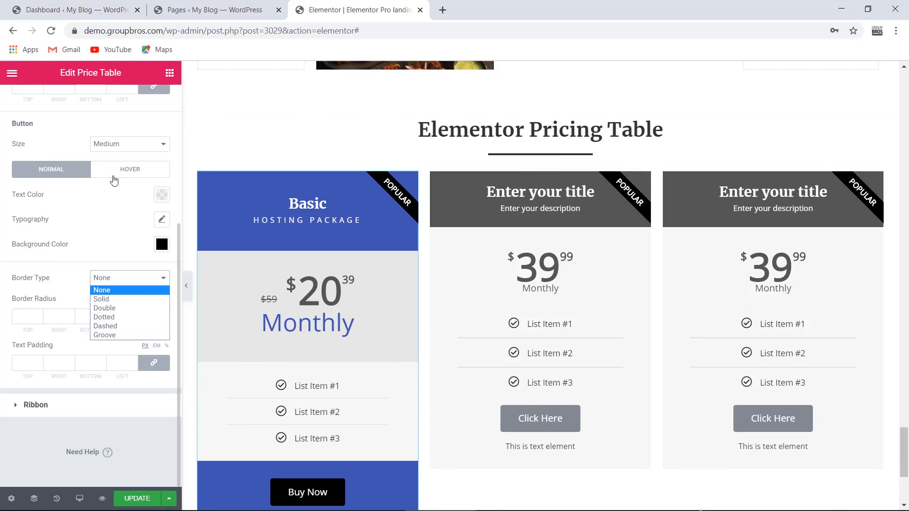
click(140, 298)
- Set the hover animation of the Basic table's button to Buzz after trying Shrink, Pulse and Wobble Top
click(114, 175)
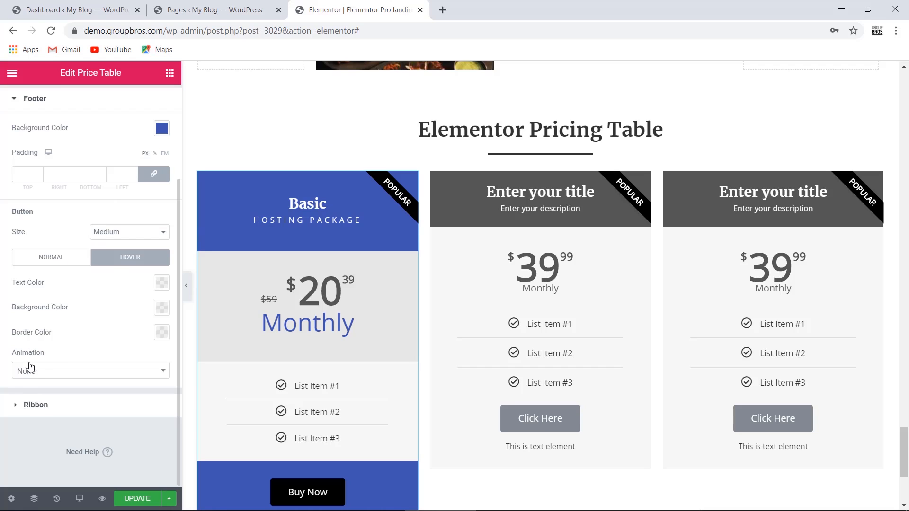
click(70, 370)
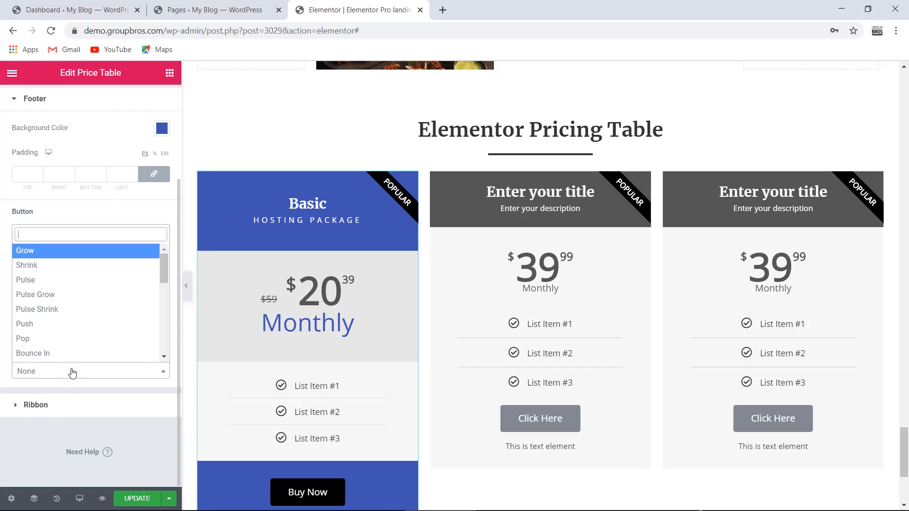
click(71, 264)
scroll(405, 325, down, 3)
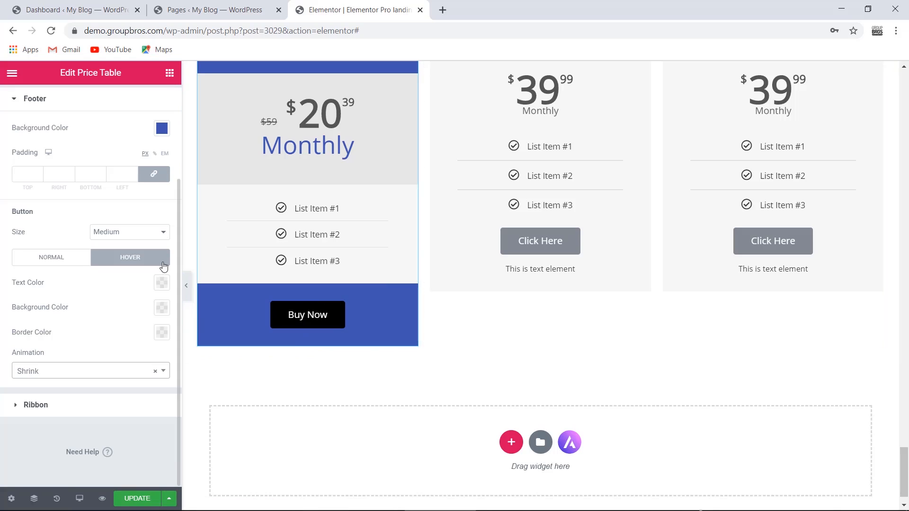
click(81, 372)
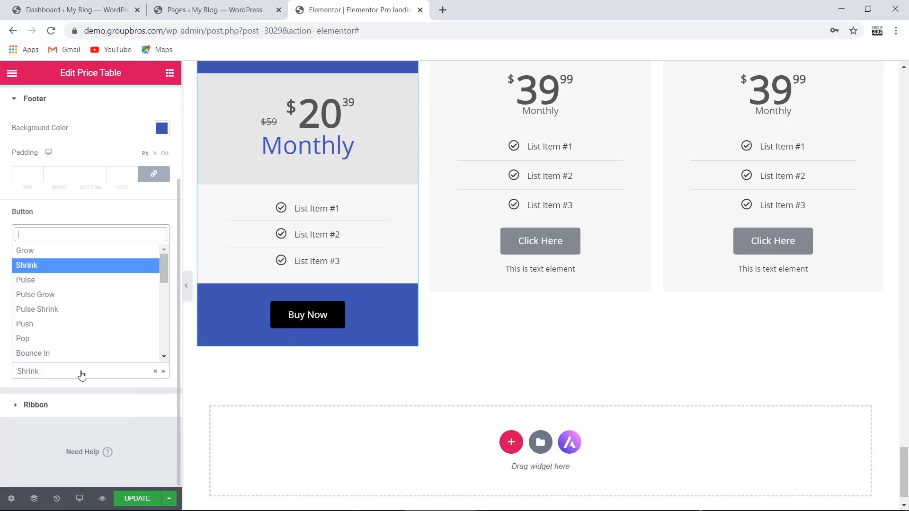
click(90, 279)
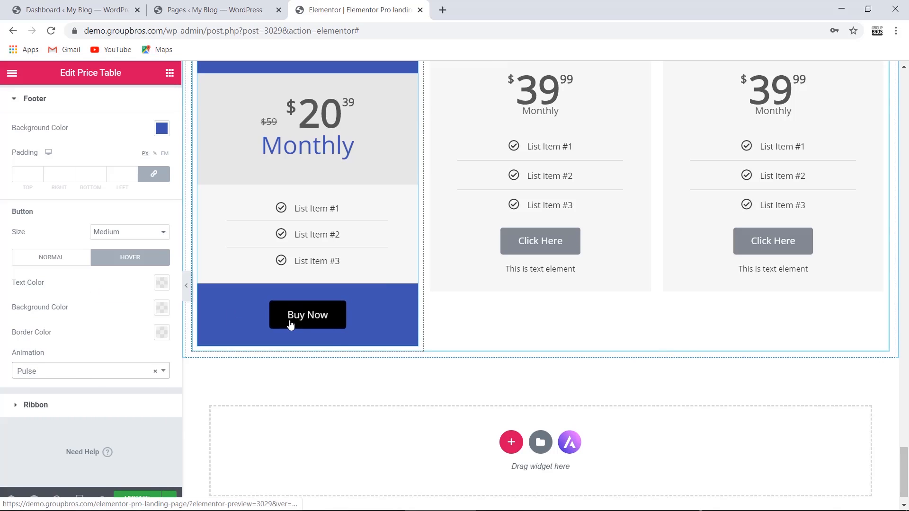
click(77, 370)
scroll(89, 309, down, 10)
click(88, 295)
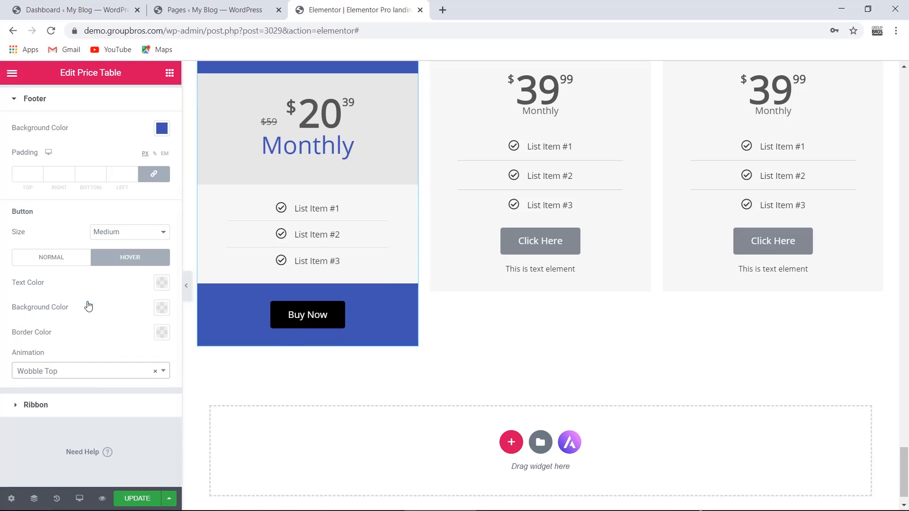
click(86, 371)
click(81, 343)
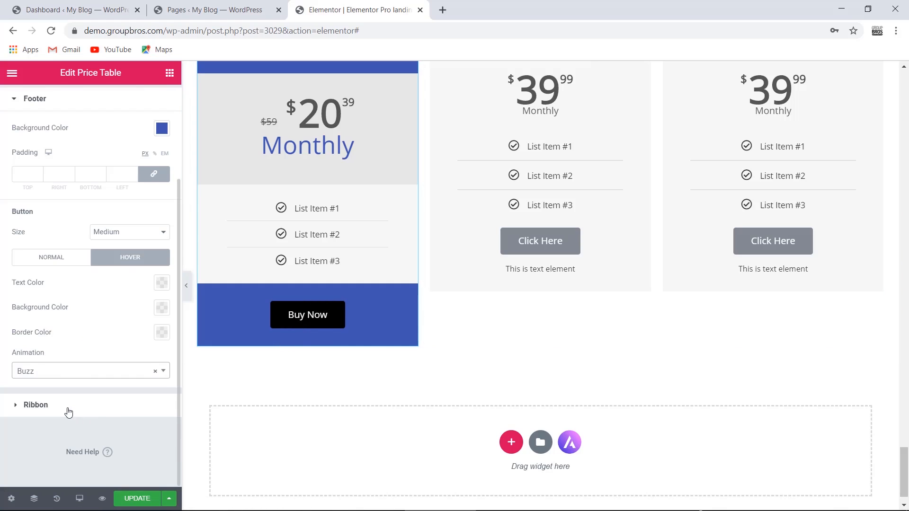
- Set the distance of the Basic table's ribbon to 50
click(68, 408)
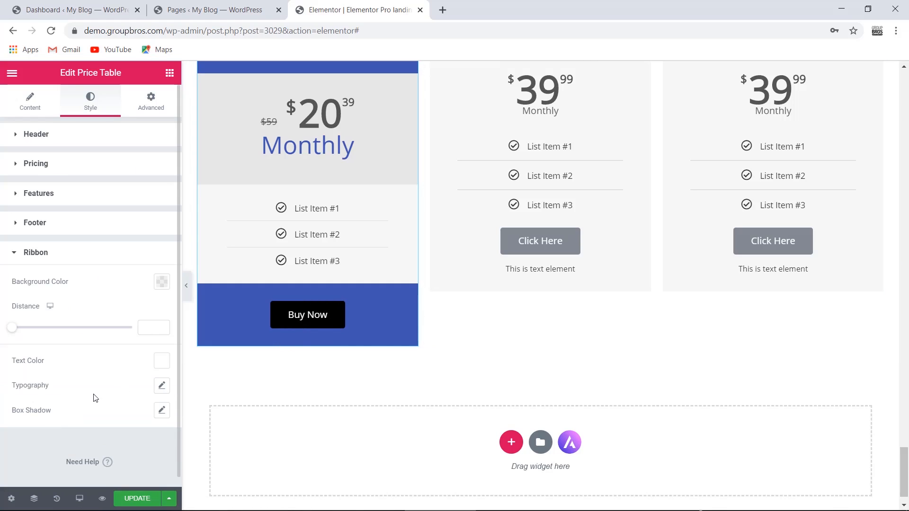
scroll(241, 355, up, 4)
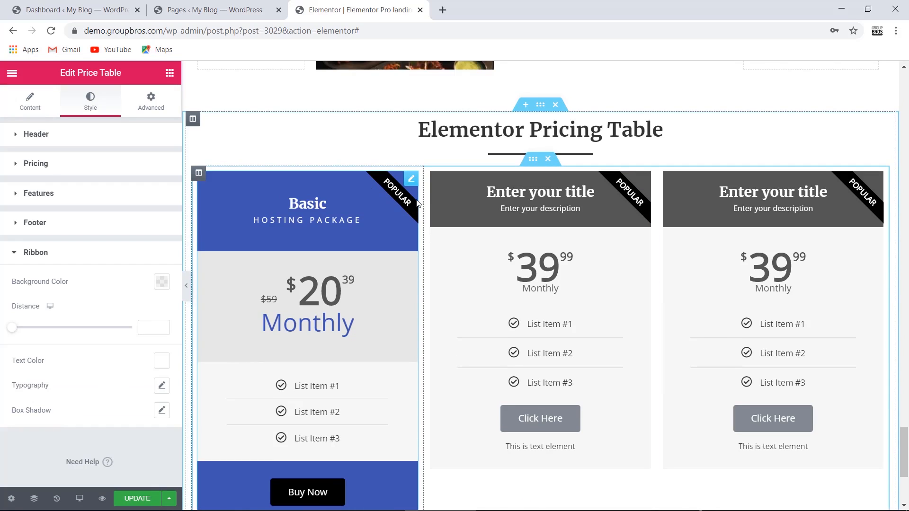
drag(12, 327, 134, 332)
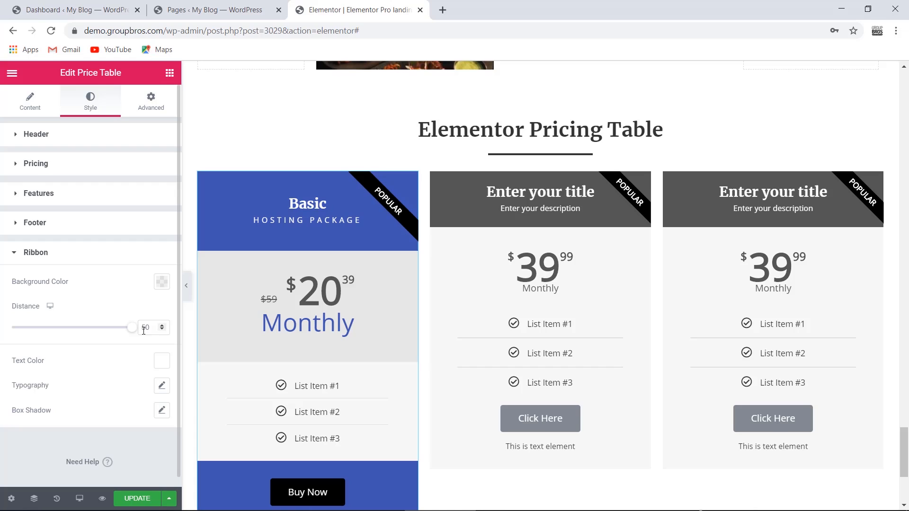
- Try ribbon distances of 450, 150 and 80 on the Basic table and restore the distance of 50
click(144, 330)
text(4)
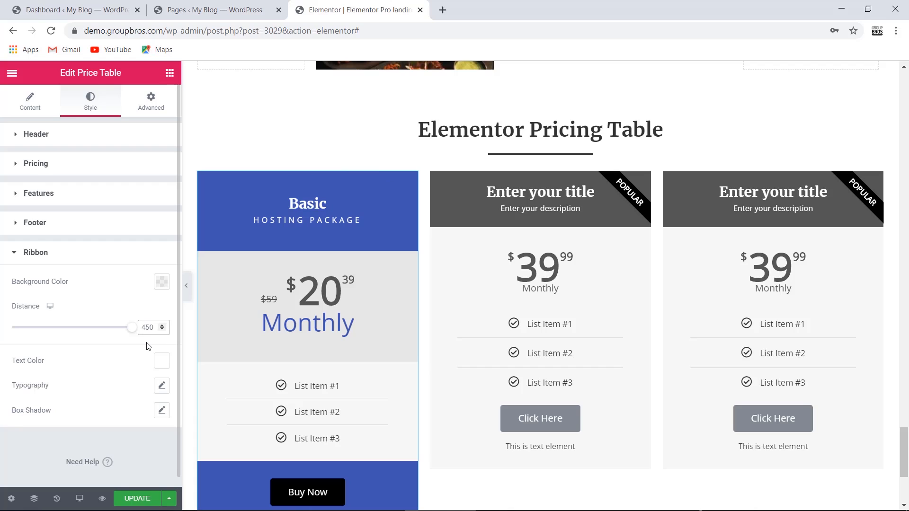
key(BackSpace)
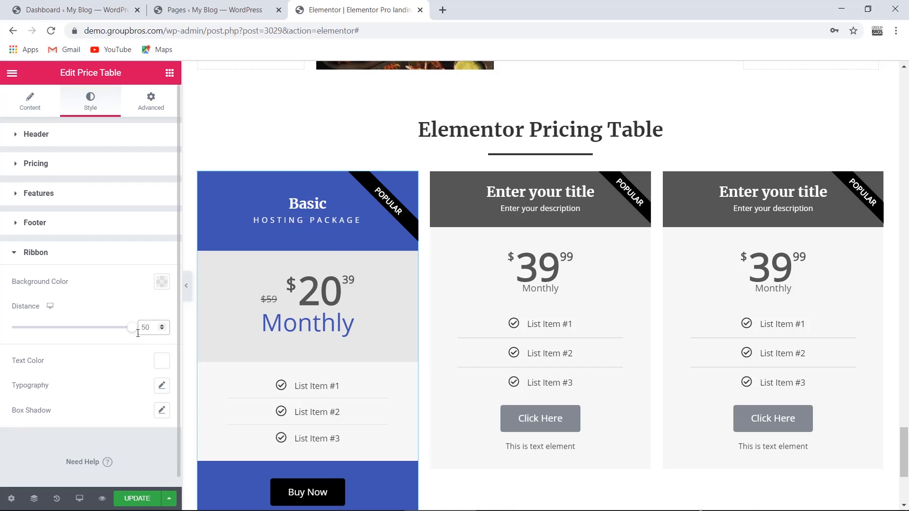
text(1)
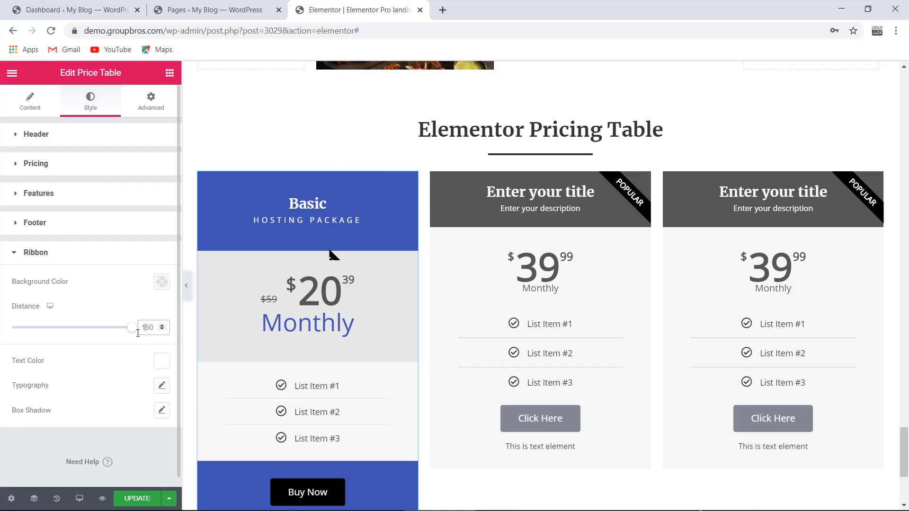
key(BackSpace)
key(shift+Right)
key(shift+Right)
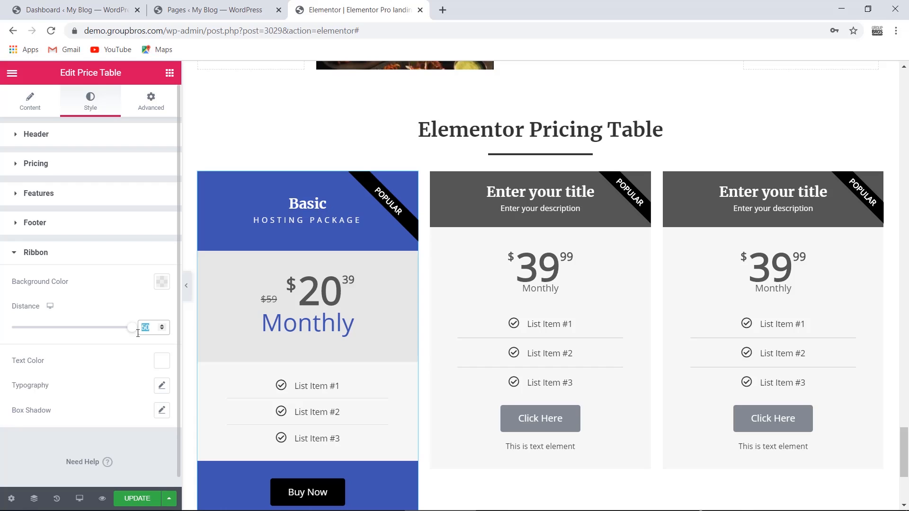
text(80)
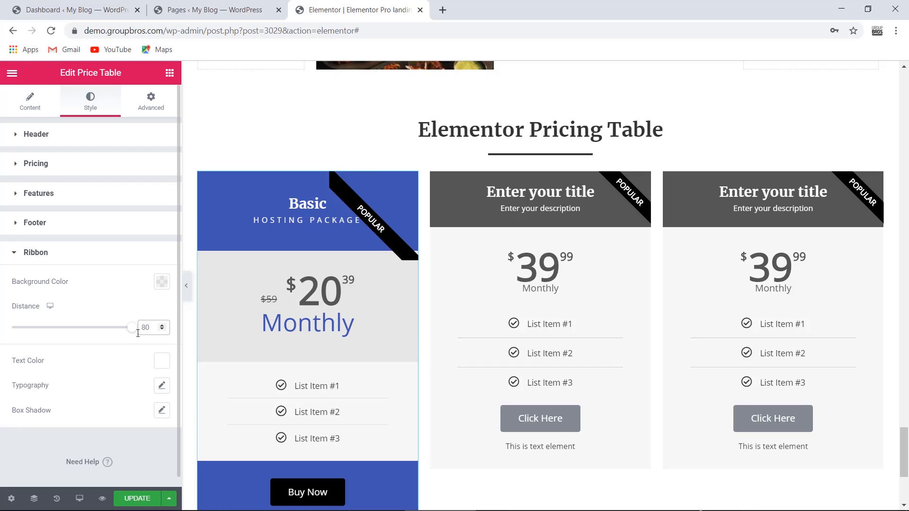
key(BackSpace)
key(BackSpace)
text(50)
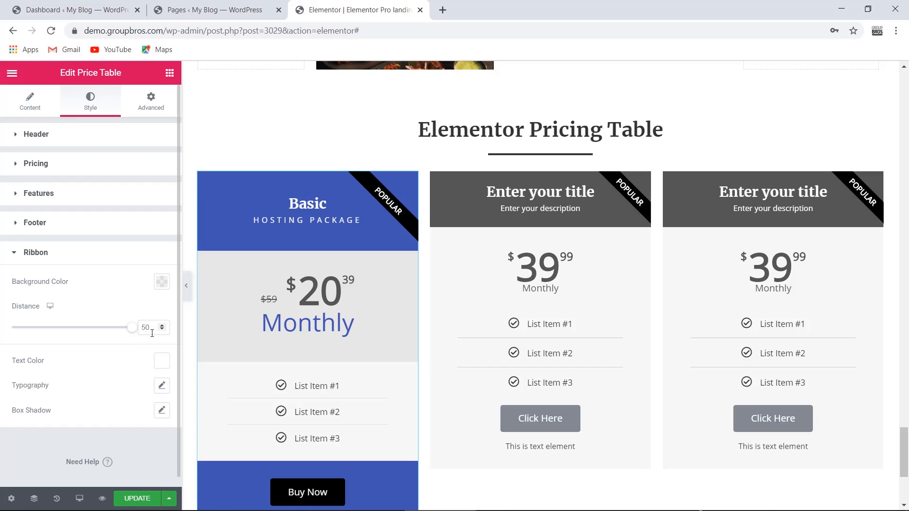
- Colour the Basic table's ribbon background soft red and keep its text white (#FFFFFF)
click(161, 282)
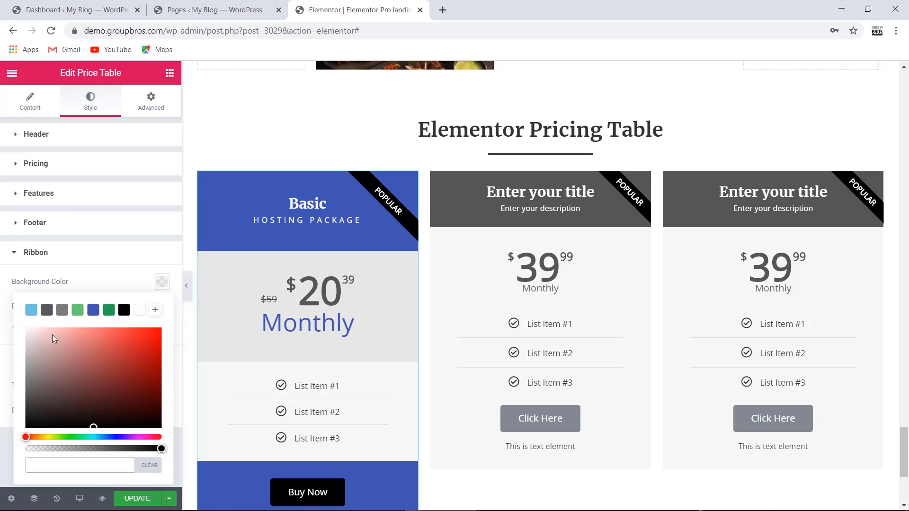
mouse_move(138, 341)
mouse_down()
mouse_move(110, 348)
mouse_move(180, 338)
mouse_move(114, 373)
mouse_move(114, 346)
mouse_up()
click(161, 283)
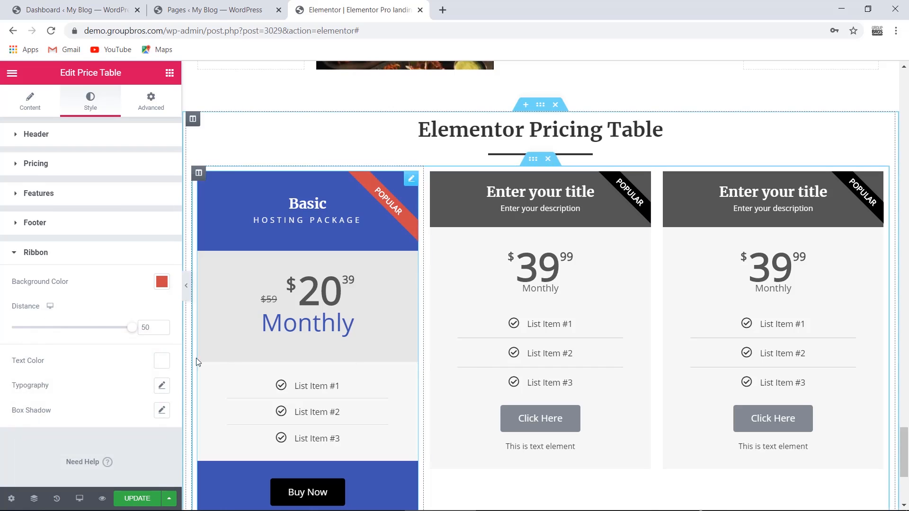
click(161, 362)
mouse_move(88, 262)
mouse_down()
mouse_move(99, 239)
mouse_move(70, 205)
mouse_move(127, 270)
mouse_move(3, 185)
mouse_up()
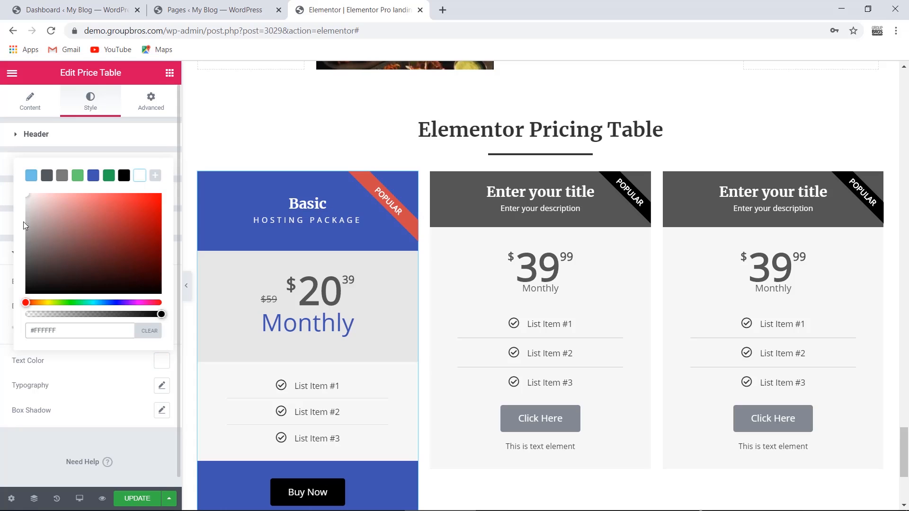
click(131, 413)
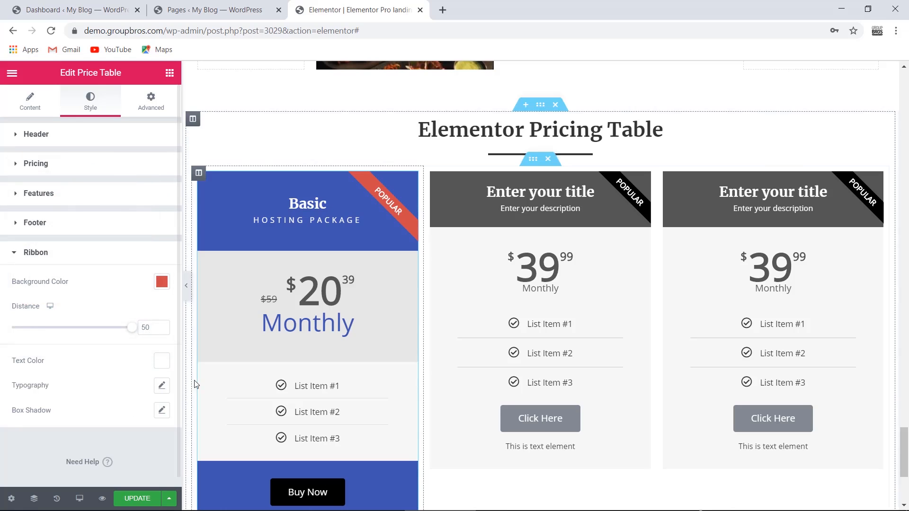
- Give the Basic table's ribbon a box shadow with vertical offset 12, blur 15 and a slight horizontal offset
click(162, 411)
scroll(162, 415, down, 3)
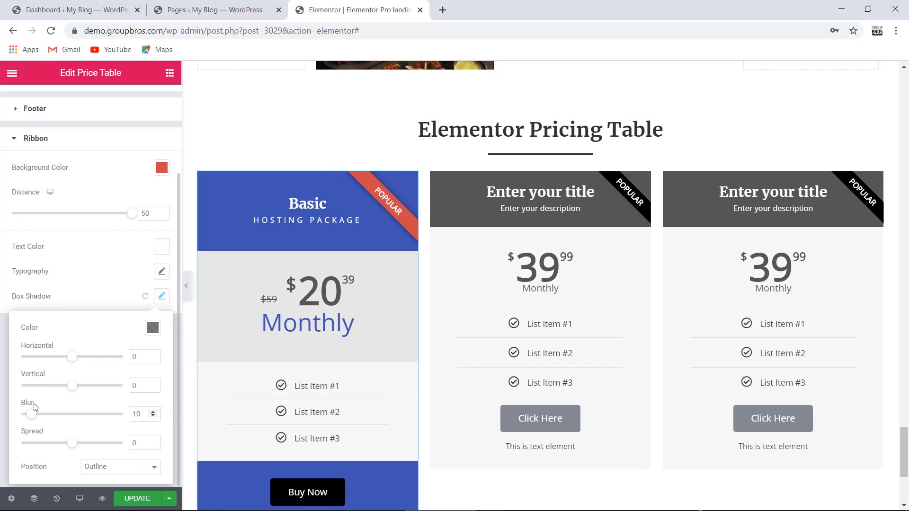
mouse_move(32, 414)
mouse_down()
mouse_move(65, 417)
mouse_move(37, 415)
mouse_up()
mouse_move(72, 385)
mouse_down()
mouse_move(89, 389)
mouse_move(78, 389)
mouse_up()
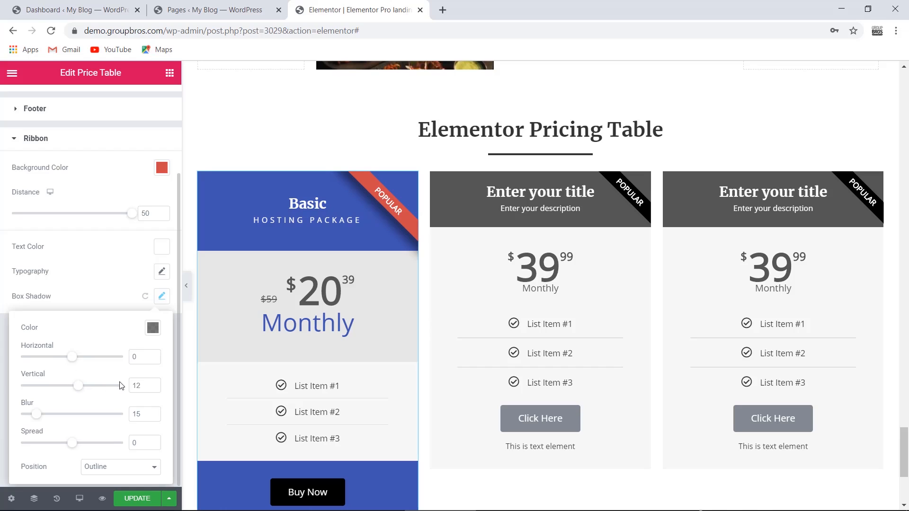
mouse_move(73, 357)
mouse_down()
mouse_move(85, 361)
mouse_move(76, 364)
mouse_up()
mouse_move(72, 444)
mouse_down()
mouse_move(84, 448)
mouse_move(72, 447)
mouse_up()
- Preview the whole pricing section without the editing panel and bring the panel back
click(186, 286)
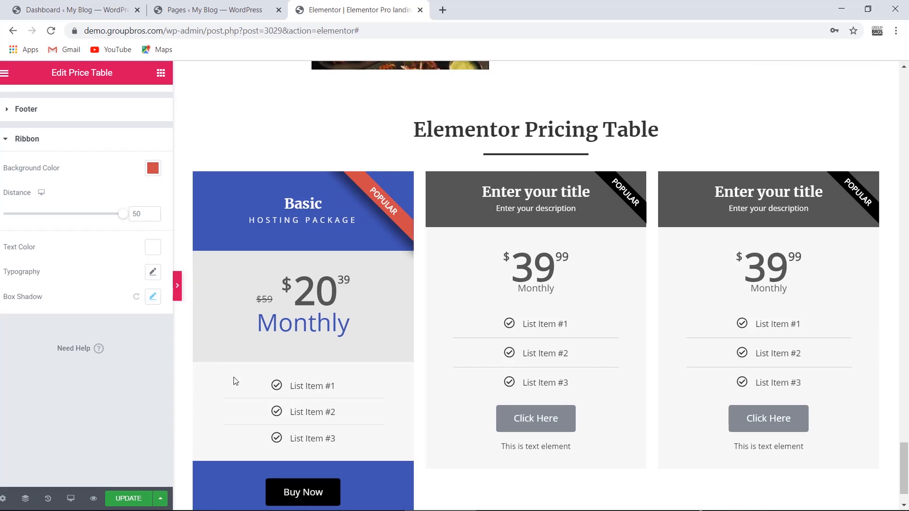
scroll(316, 375, down, 1)
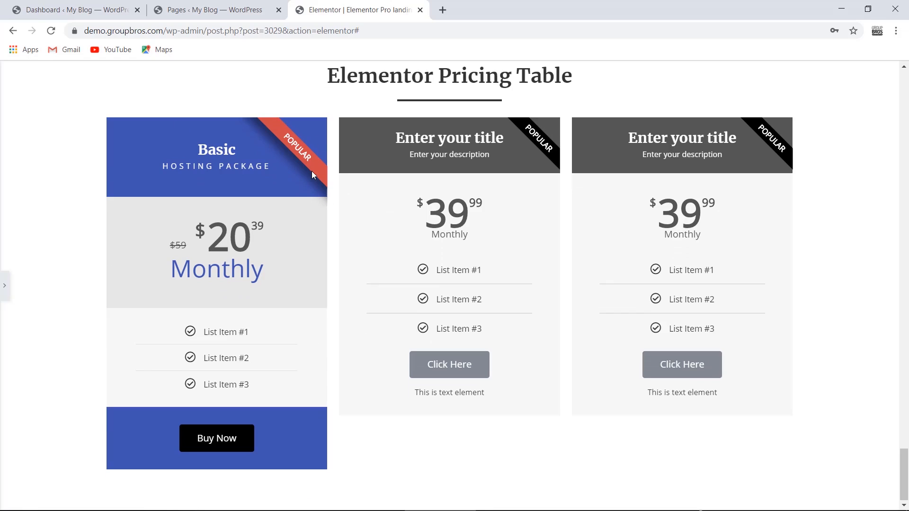
click(206, 211)
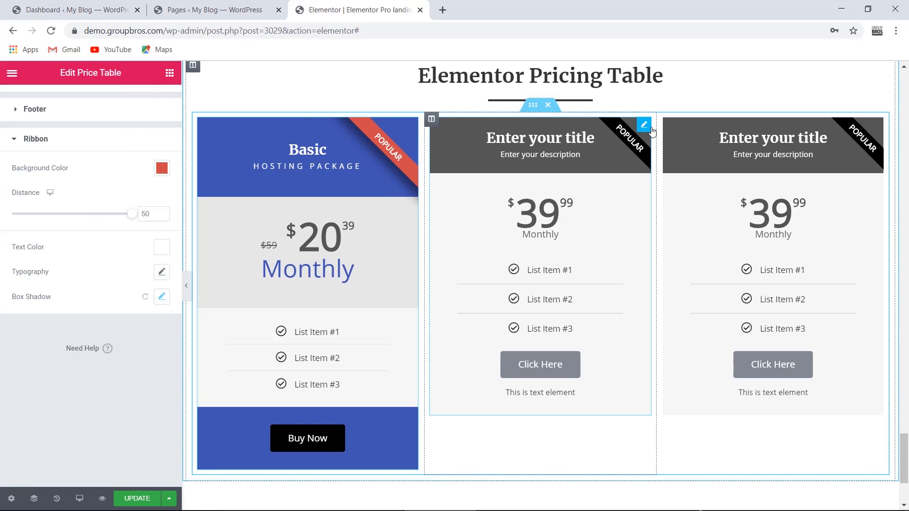
- Delete the two unstyled price table columns beside the Basic table
right_click(645, 129)
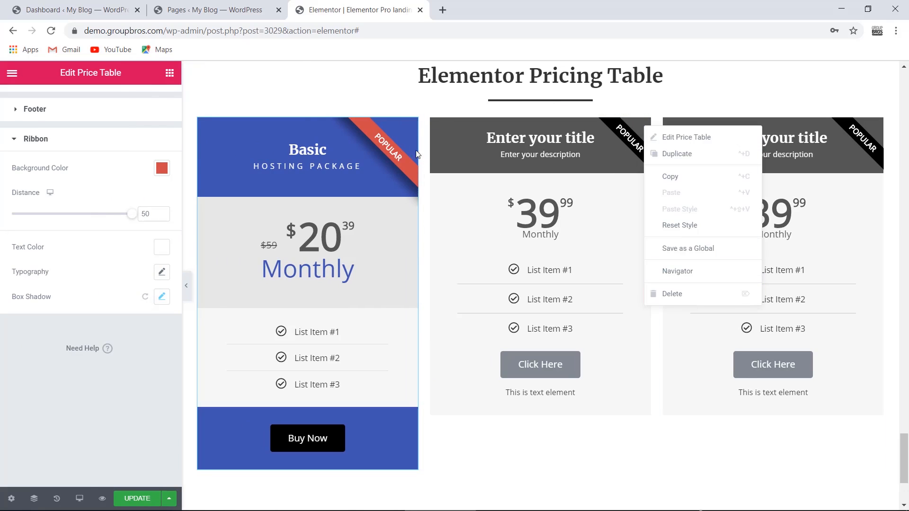
right_click(431, 119)
click(486, 289)
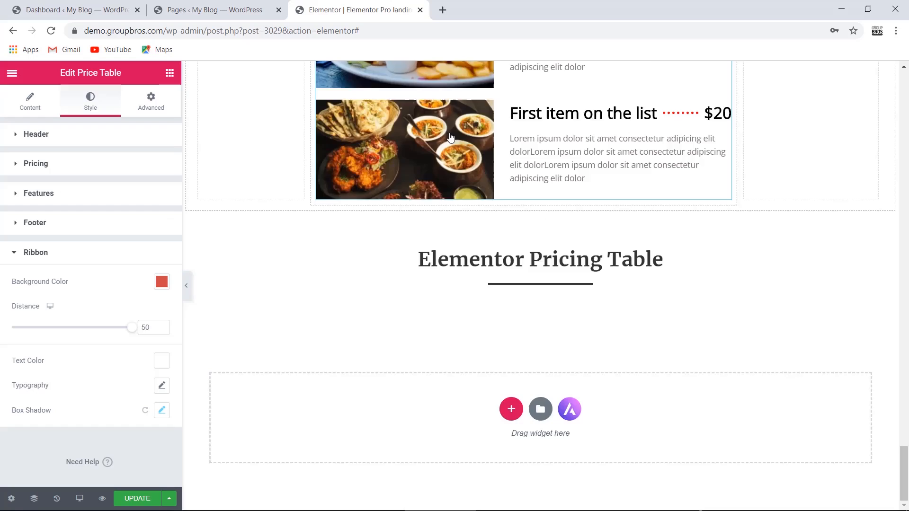
right_click(552, 125)
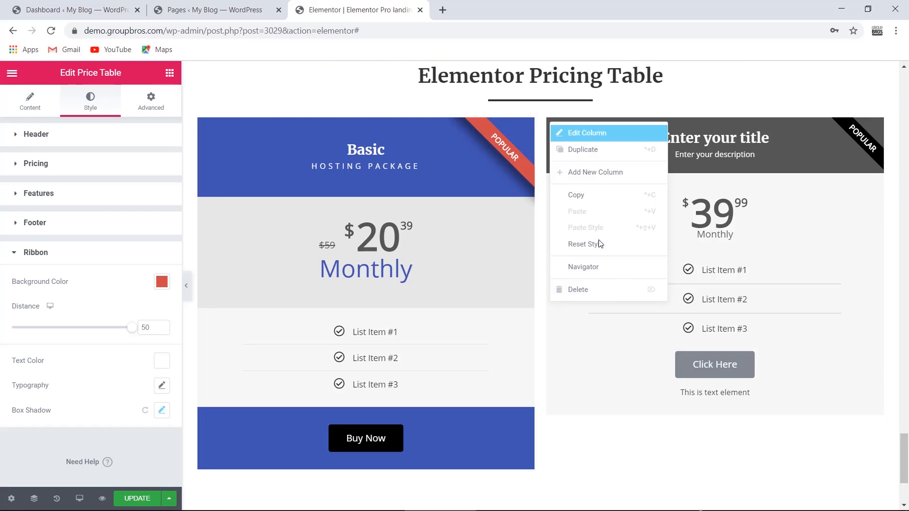
click(614, 291)
- Duplicate the styled Basic column twice to make three matching pricing columns
right_click(198, 119)
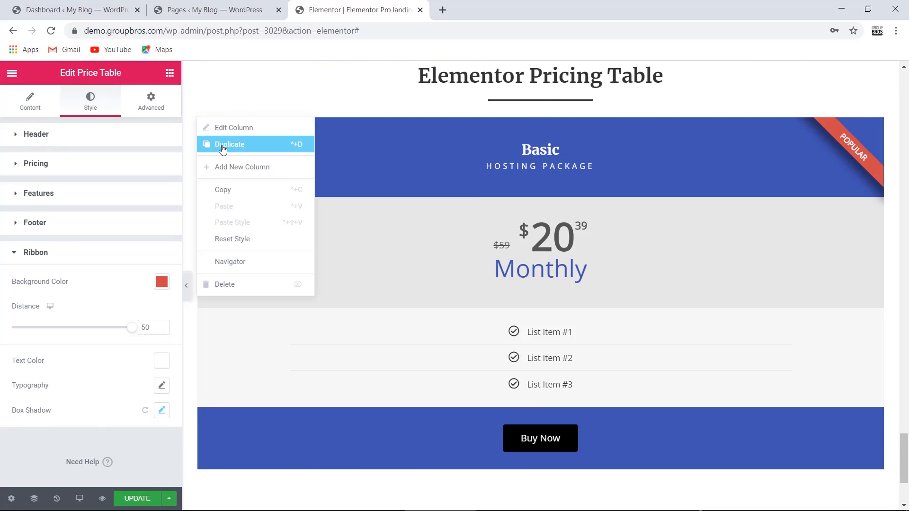
click(221, 145)
right_click(547, 119)
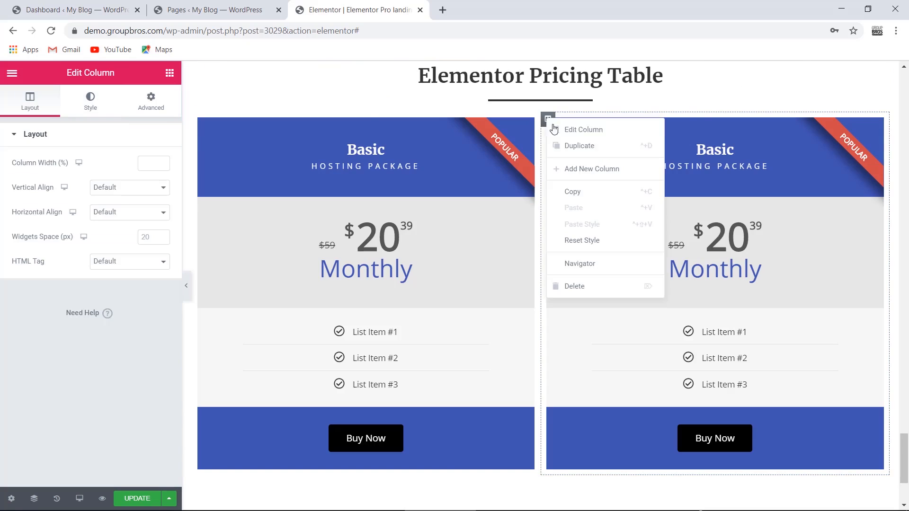
click(566, 146)
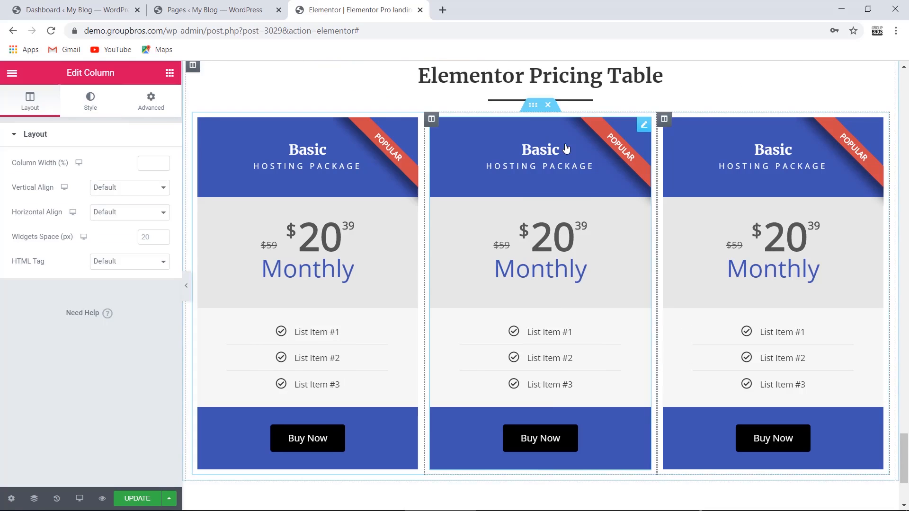
- Preview the three matching pricing tables at full width, restore the editing panel and view the end of the page
click(186, 285)
scroll(519, 310, up, 7)
scroll(518, 305, down, 7)
click(4, 285)
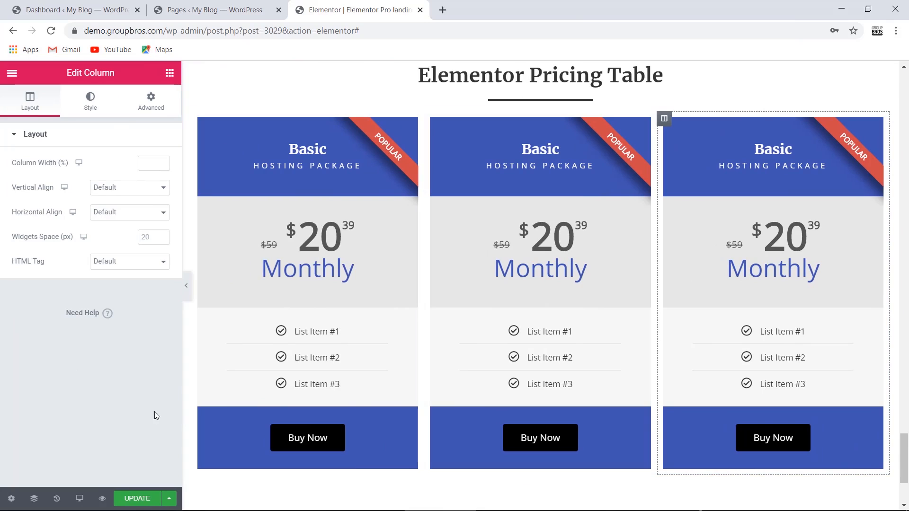
scroll(240, 346, down, 3)
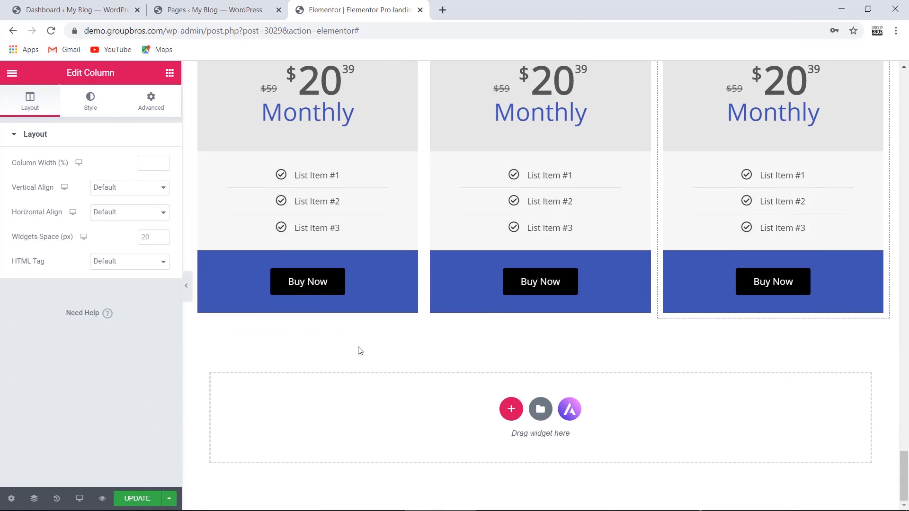